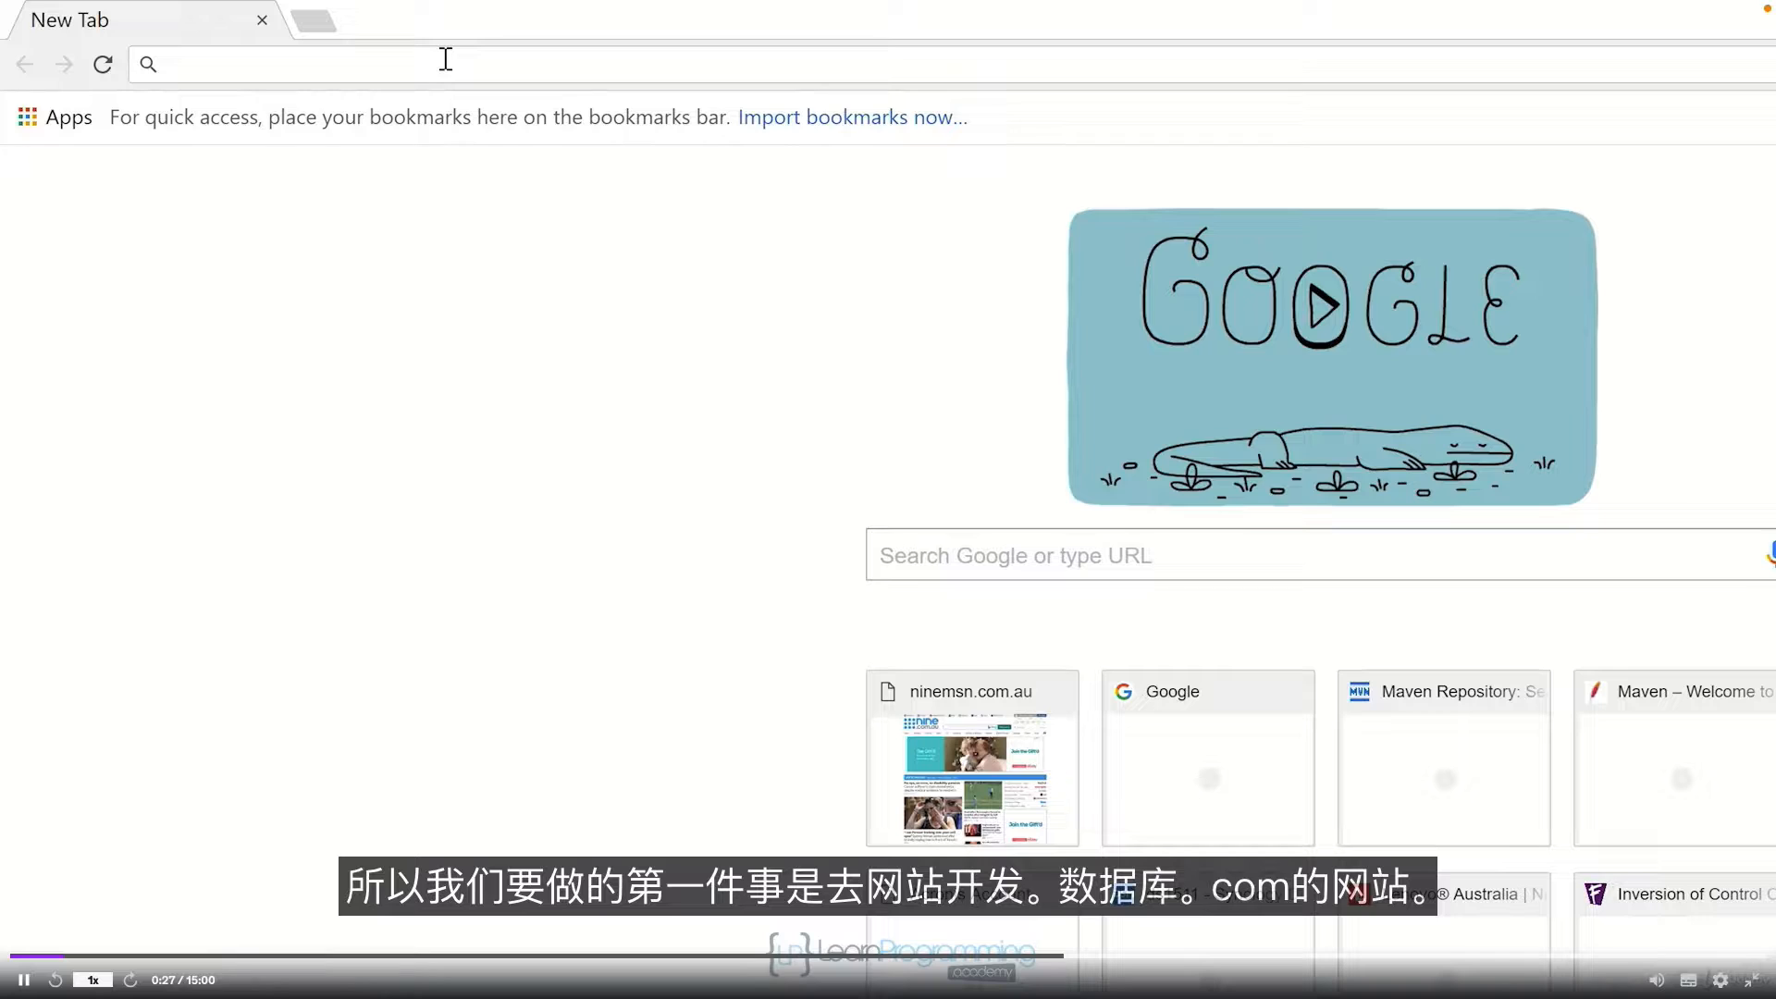
# Step: Go to dev.mysql.com in Chrome, fixing the 'del' typo to 'dev' first
pyautogui.write('del.mysql.com')
pyautogui.press('Left')
pyautogui.press('Left')
pyautogui.press('Left')
pyautogui.press('Left')
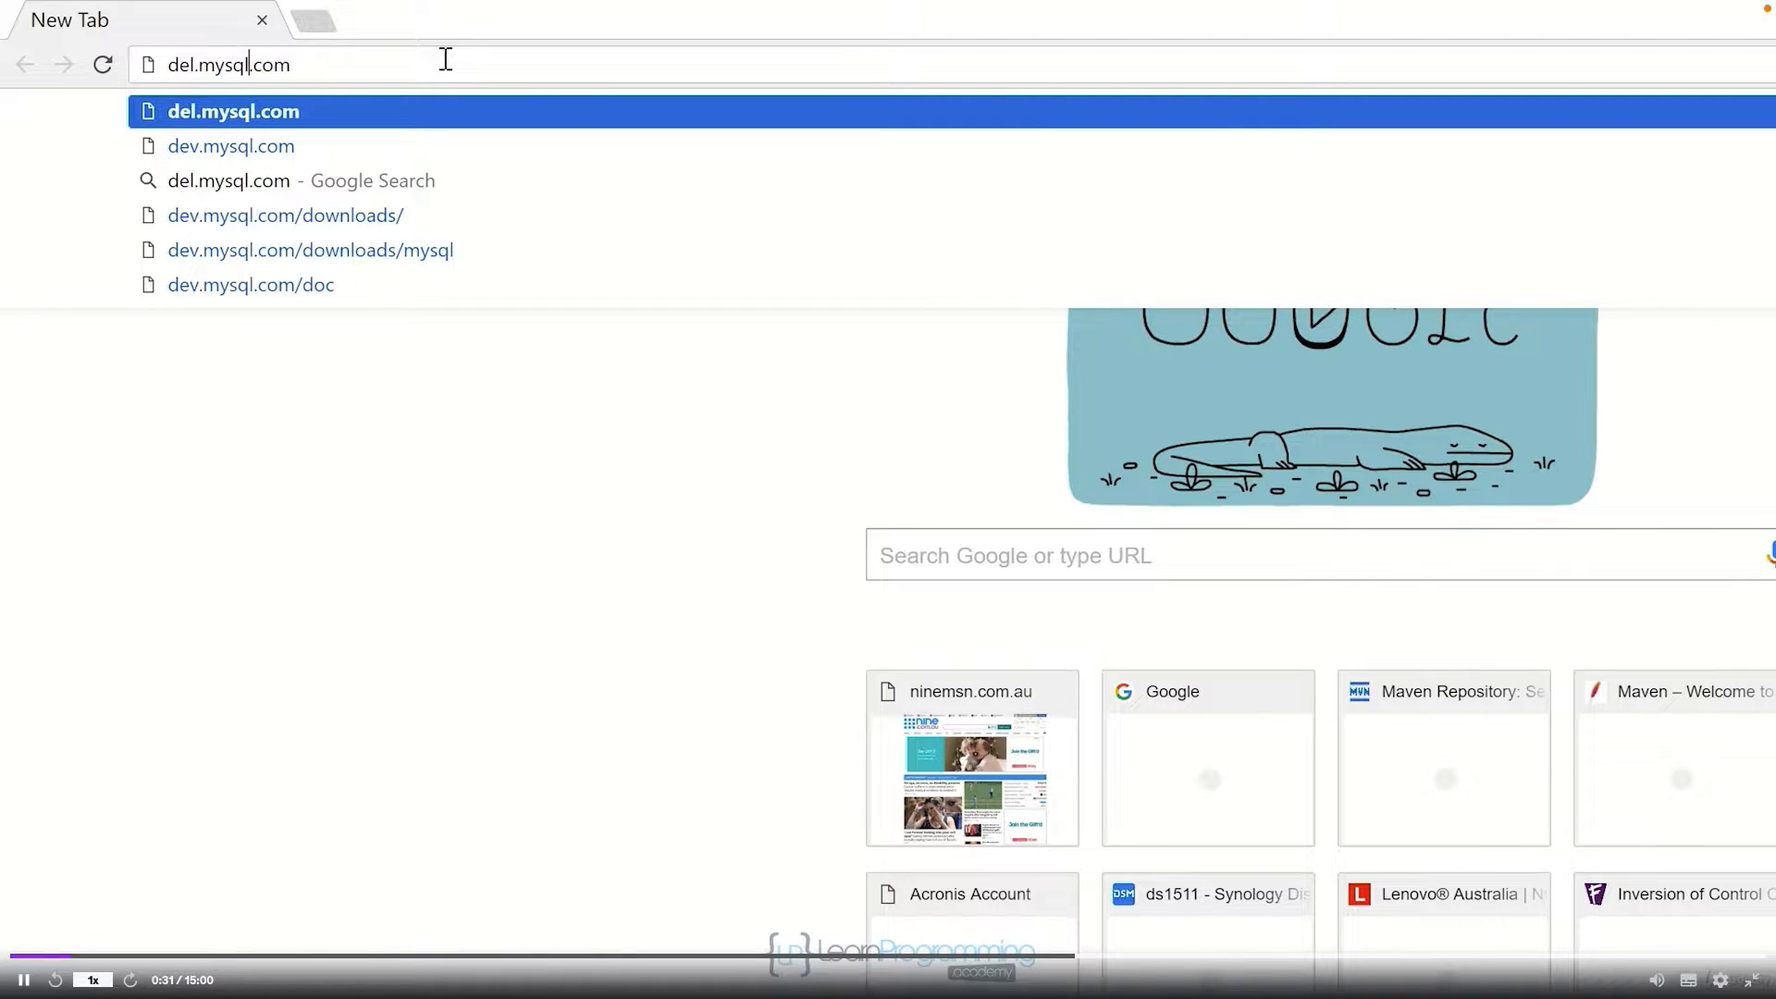
pyautogui.press('Left')
pyautogui.press('Left')
pyautogui.press('Left')
pyautogui.press('Left')
pyautogui.press('Left')
pyautogui.press('Left')
pyautogui.press('BackSpace')
pyautogui.write('v')
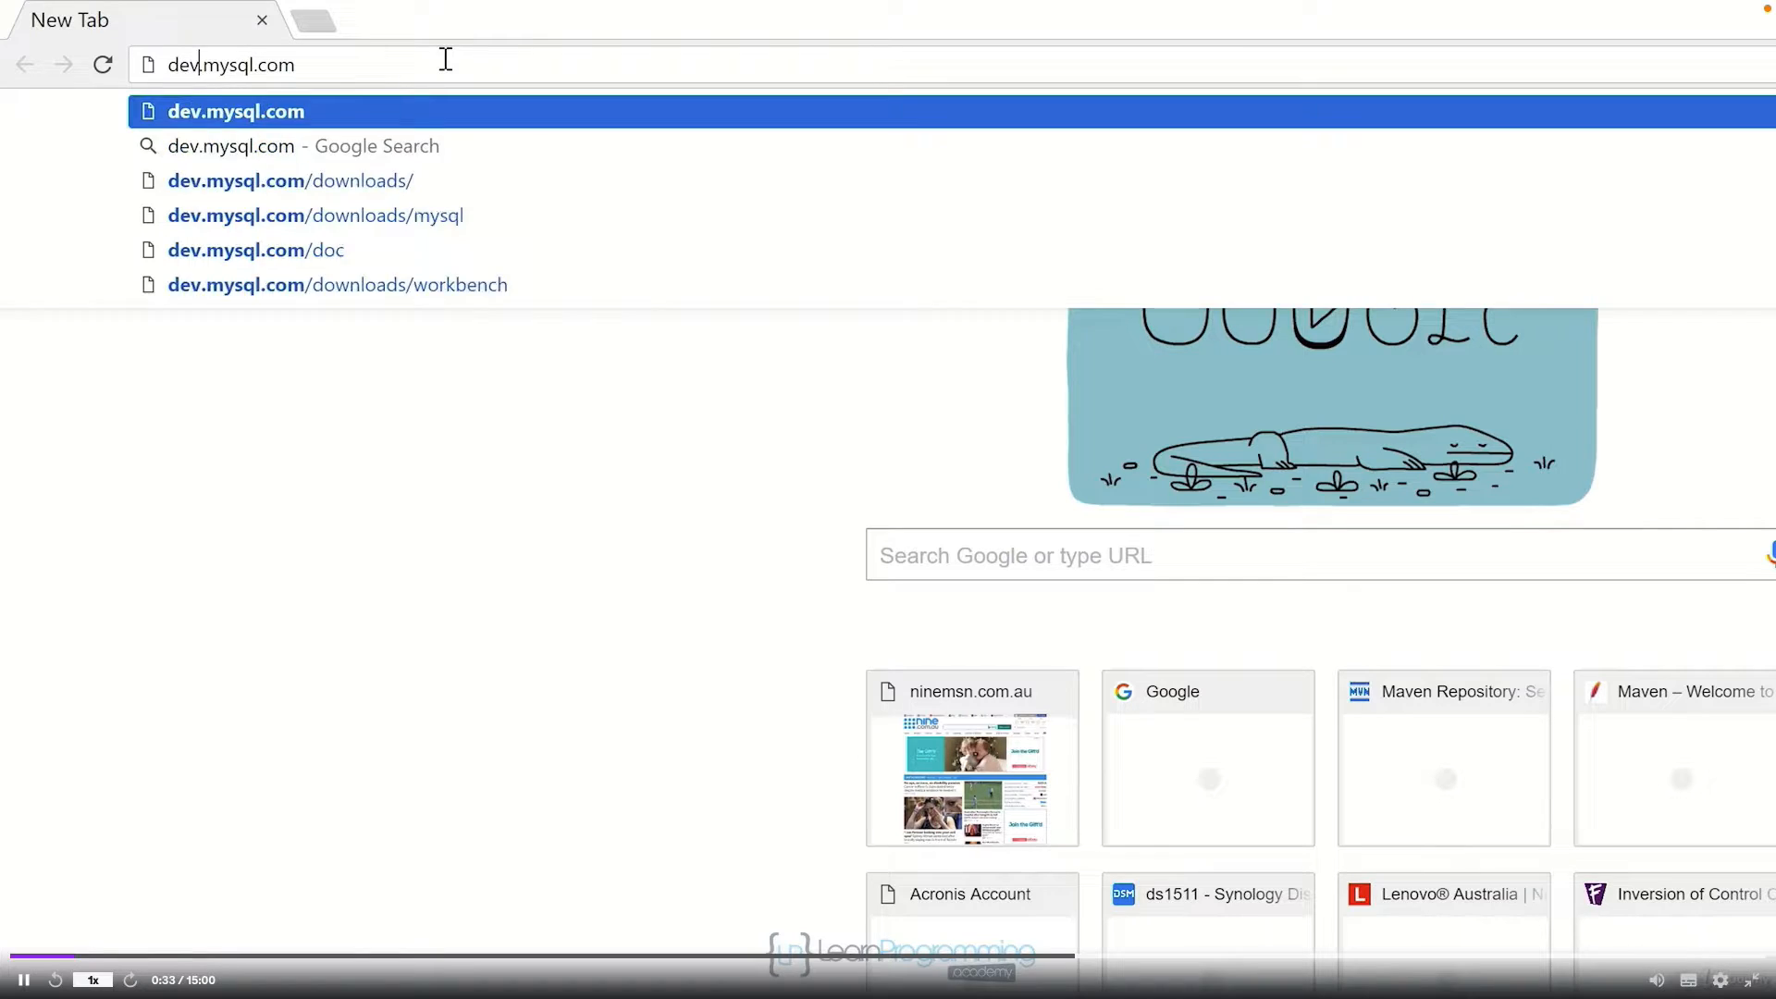
pyautogui.press('Return')
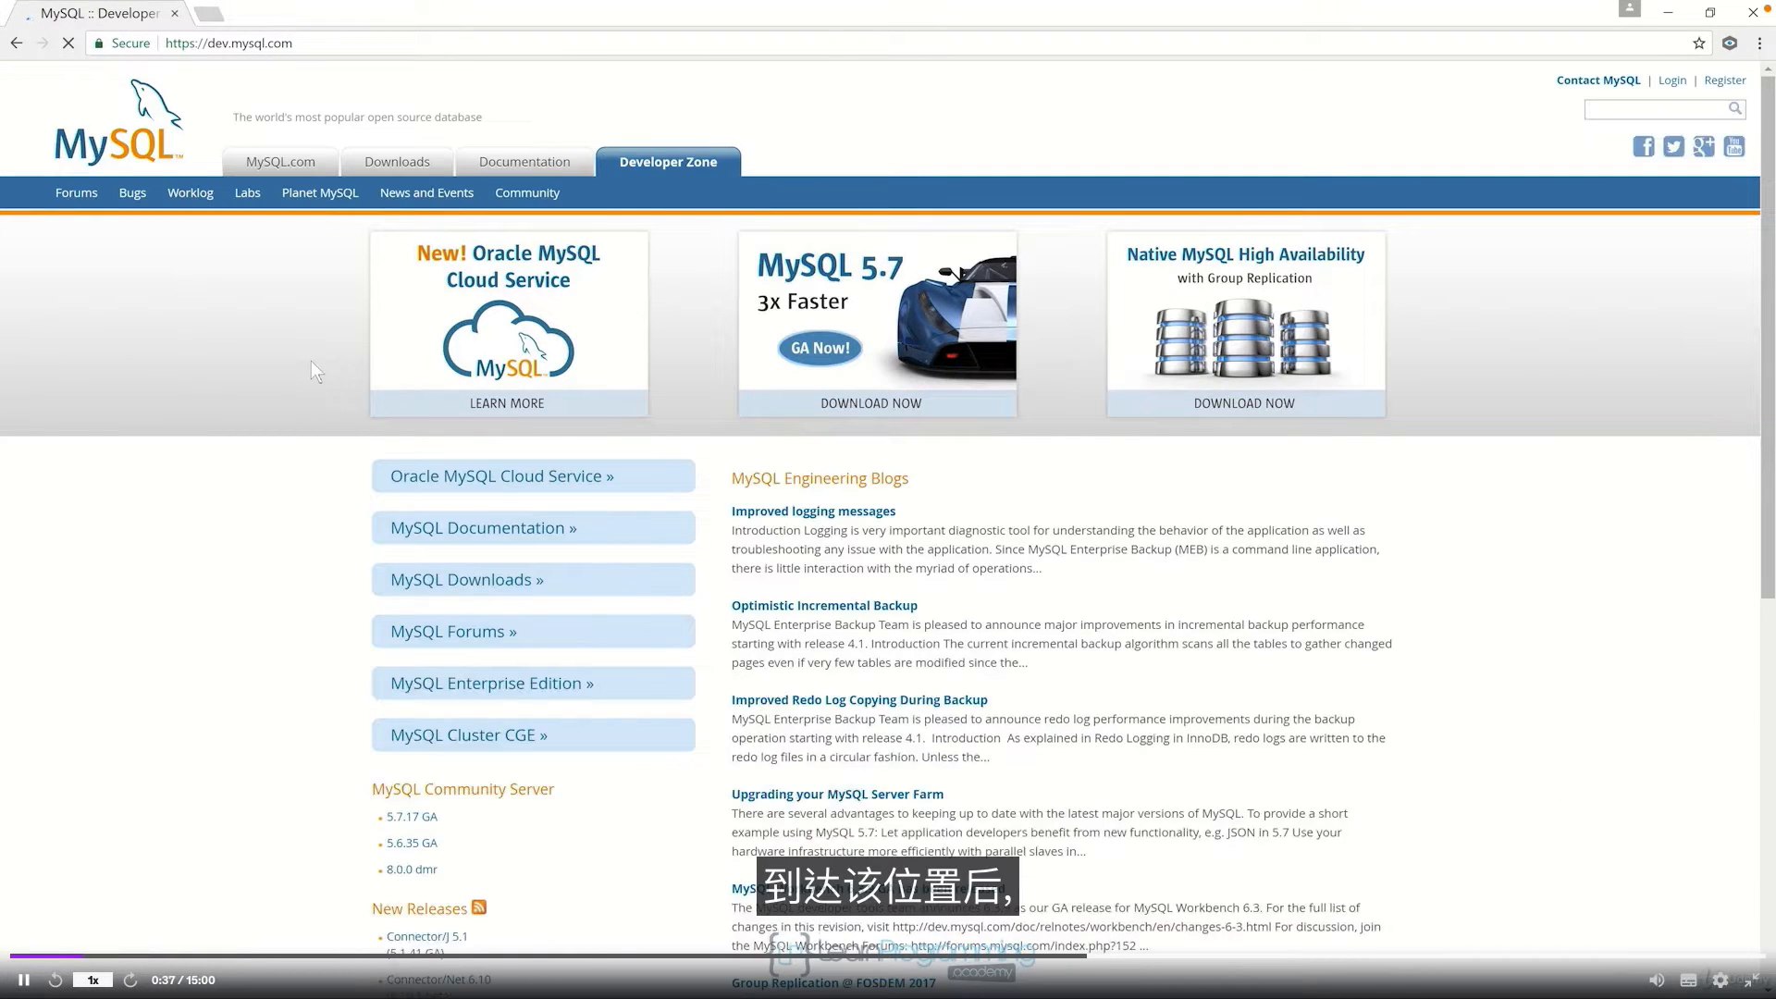
# Step: Go through MySQL Downloads, MySQL on Windows and MySQL Installer, then download the 386.6M installer MSI
pyautogui.click(418, 583)
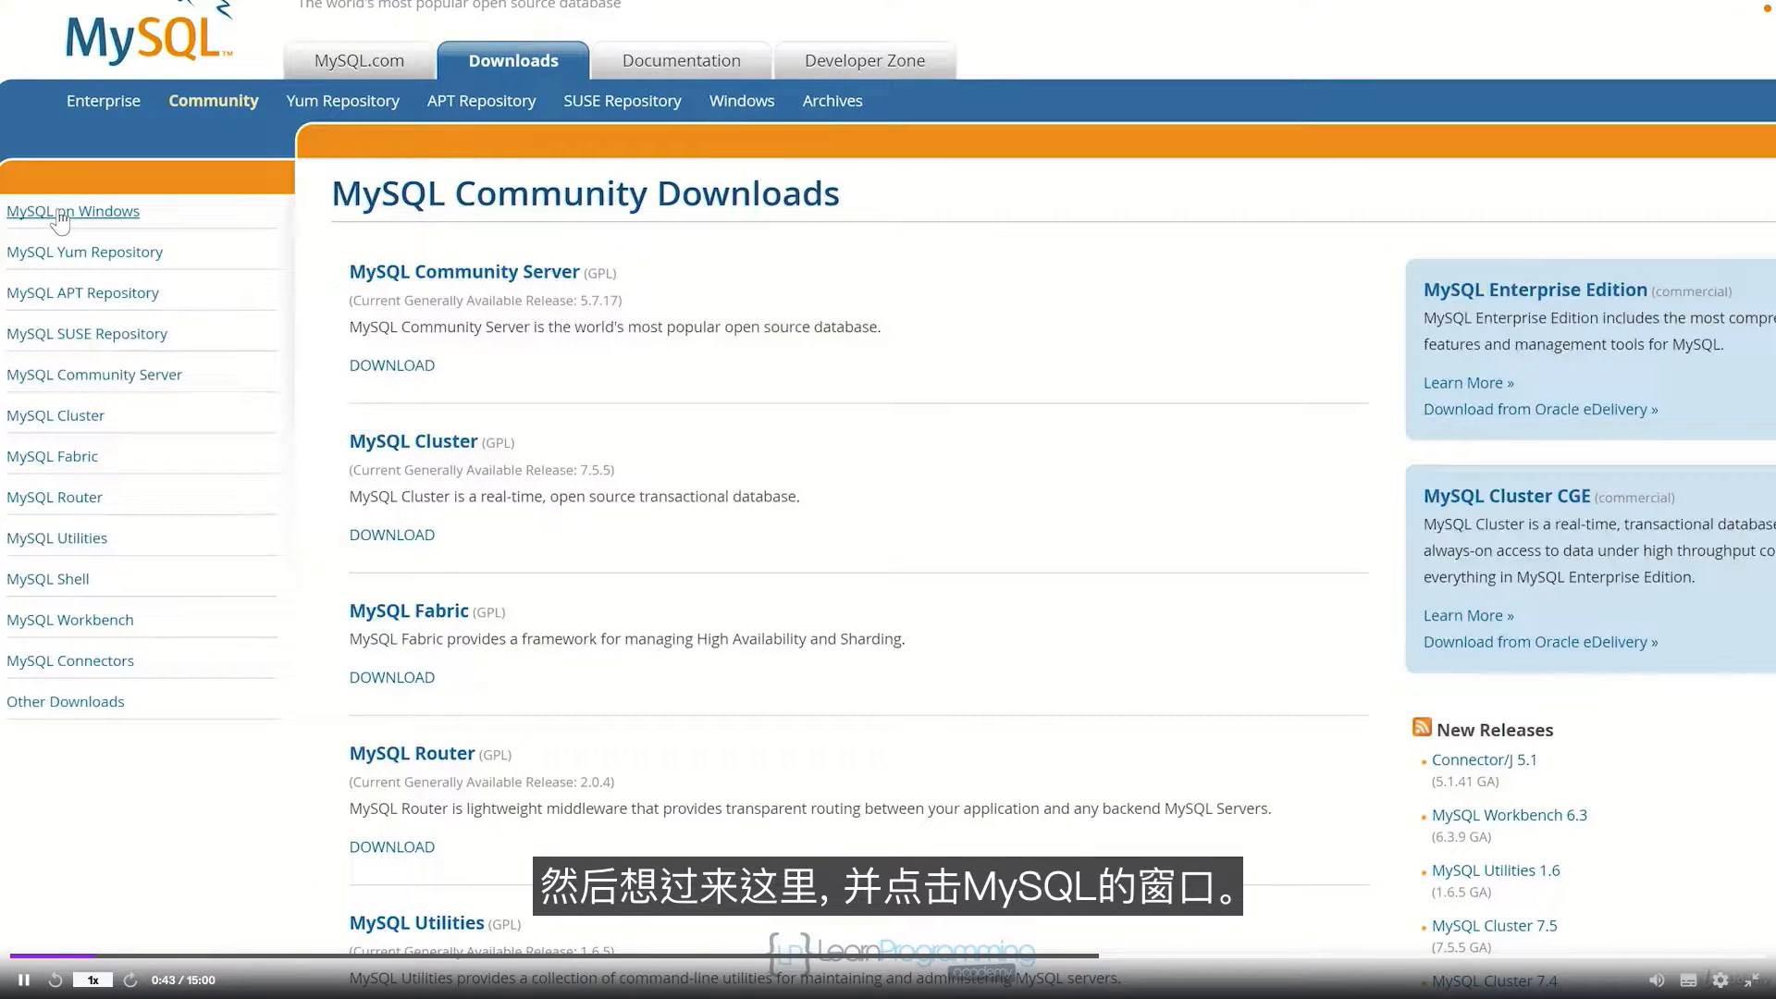
pyautogui.click(59, 213)
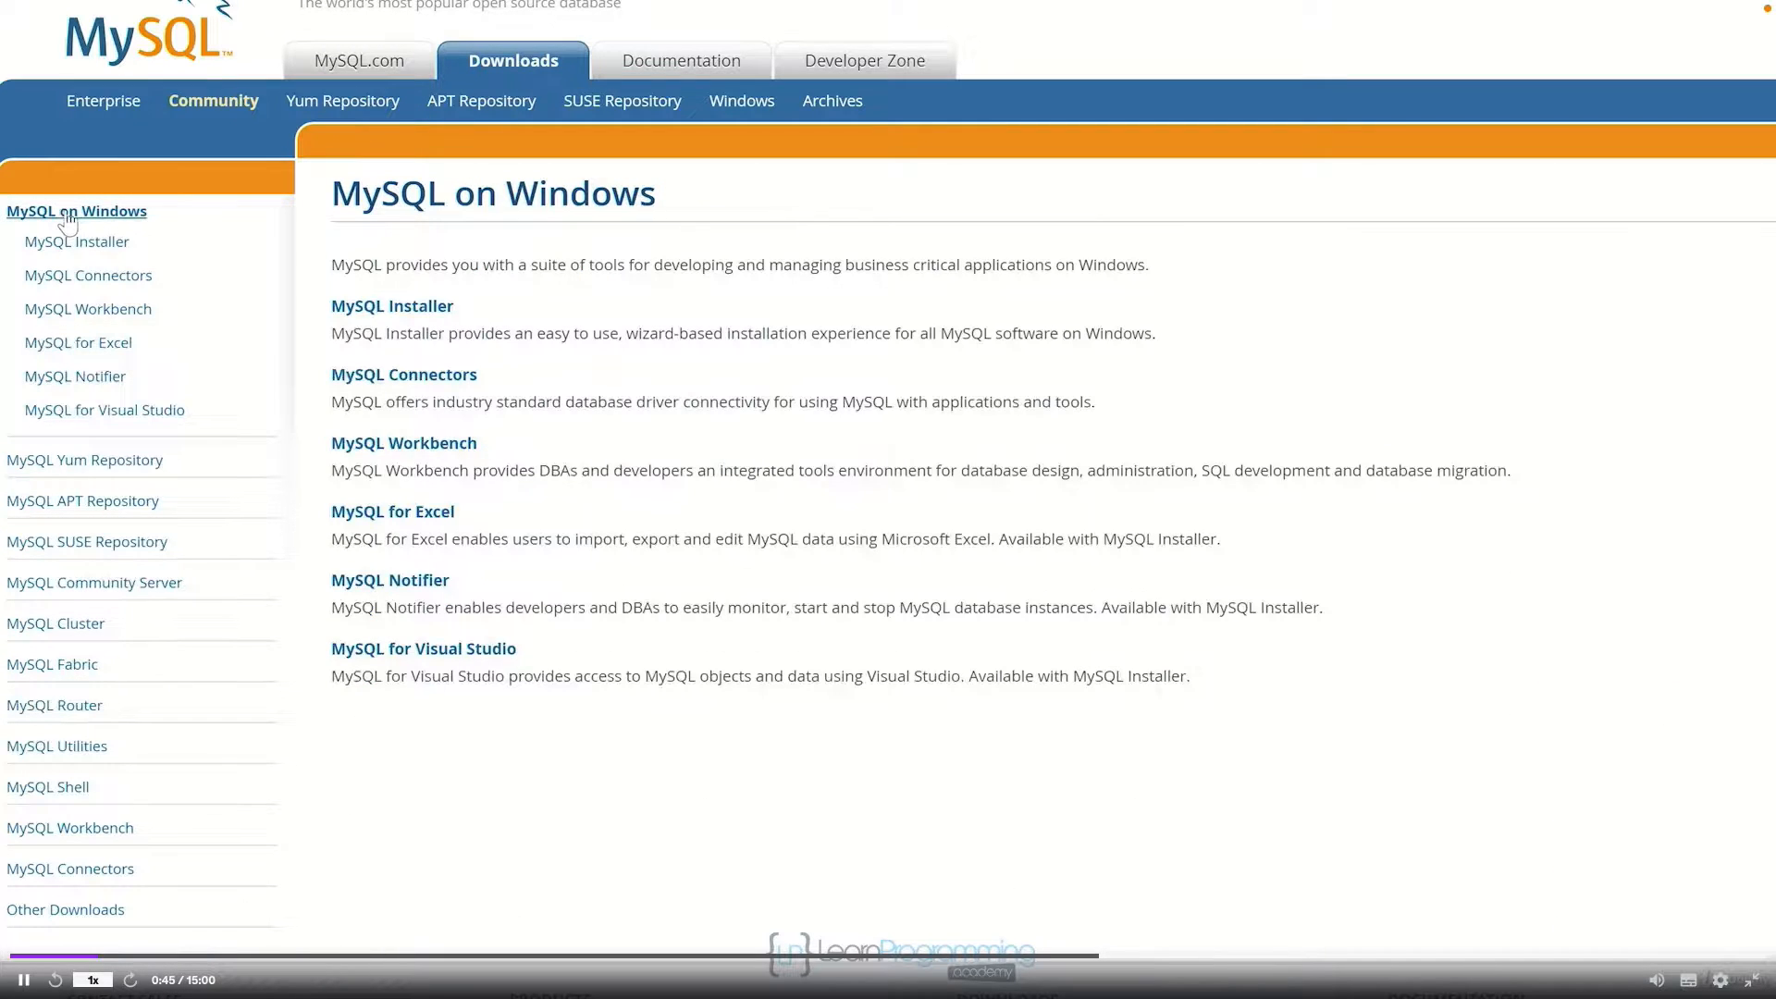
pyautogui.click(442, 315)
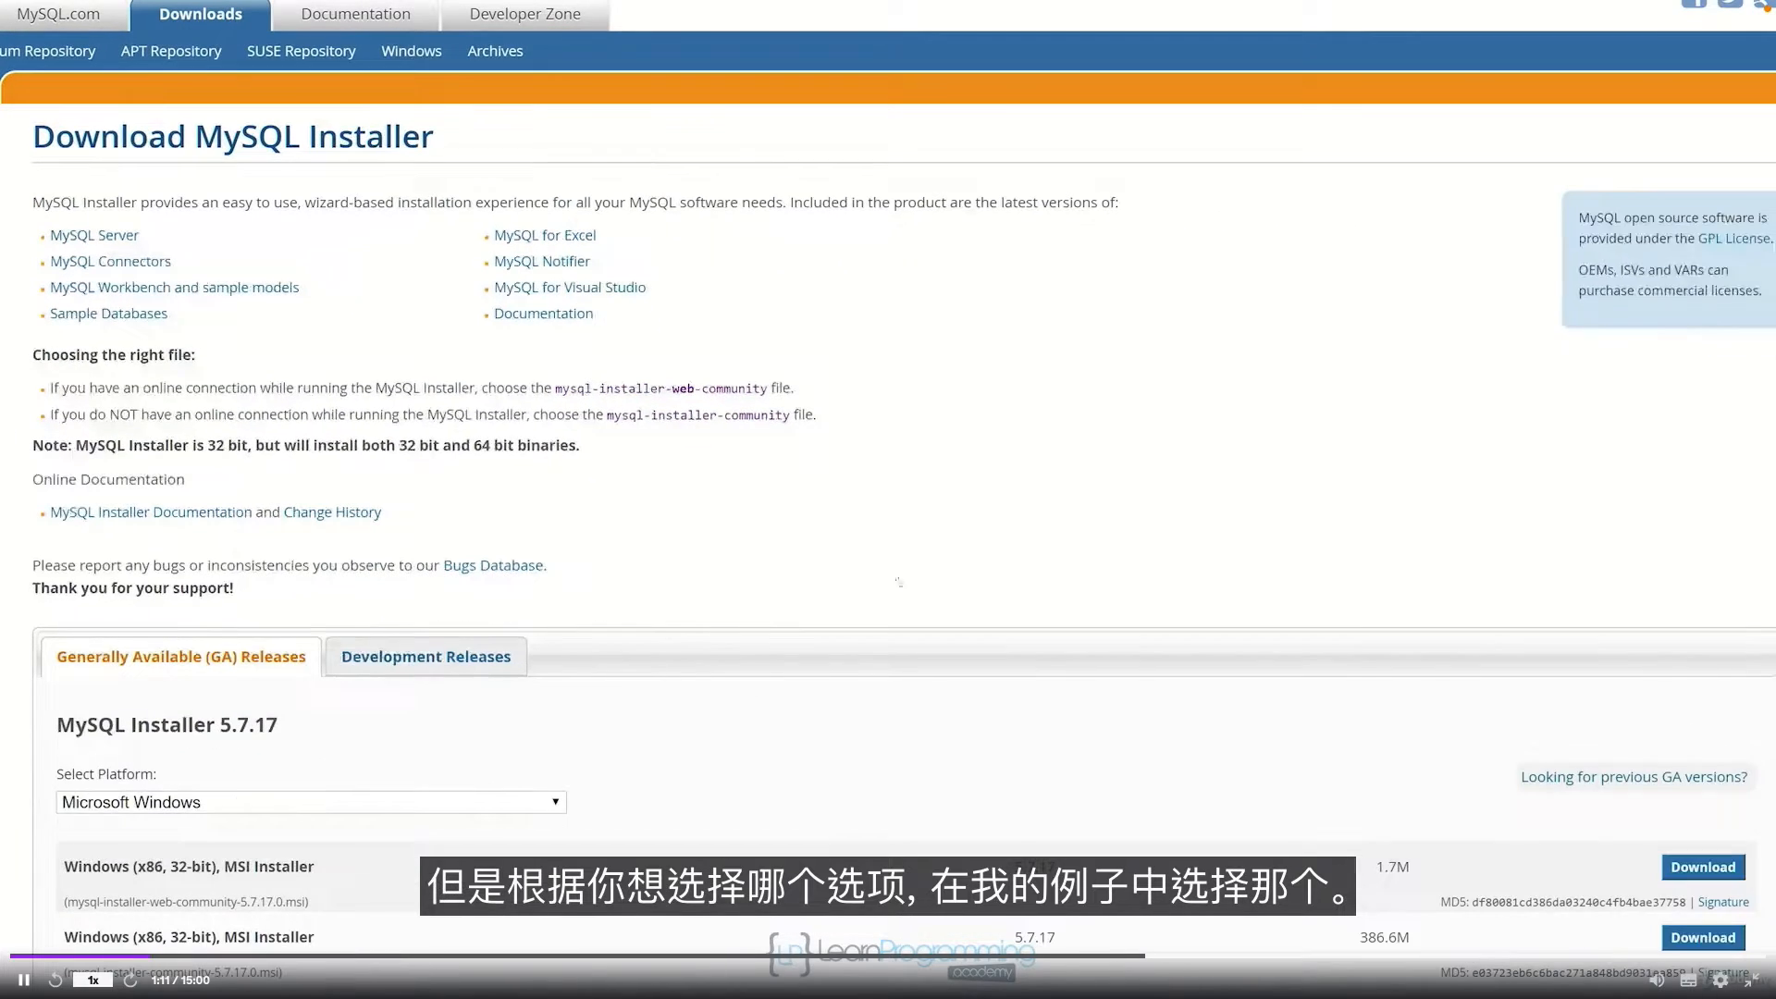
pyautogui.click(1692, 939)
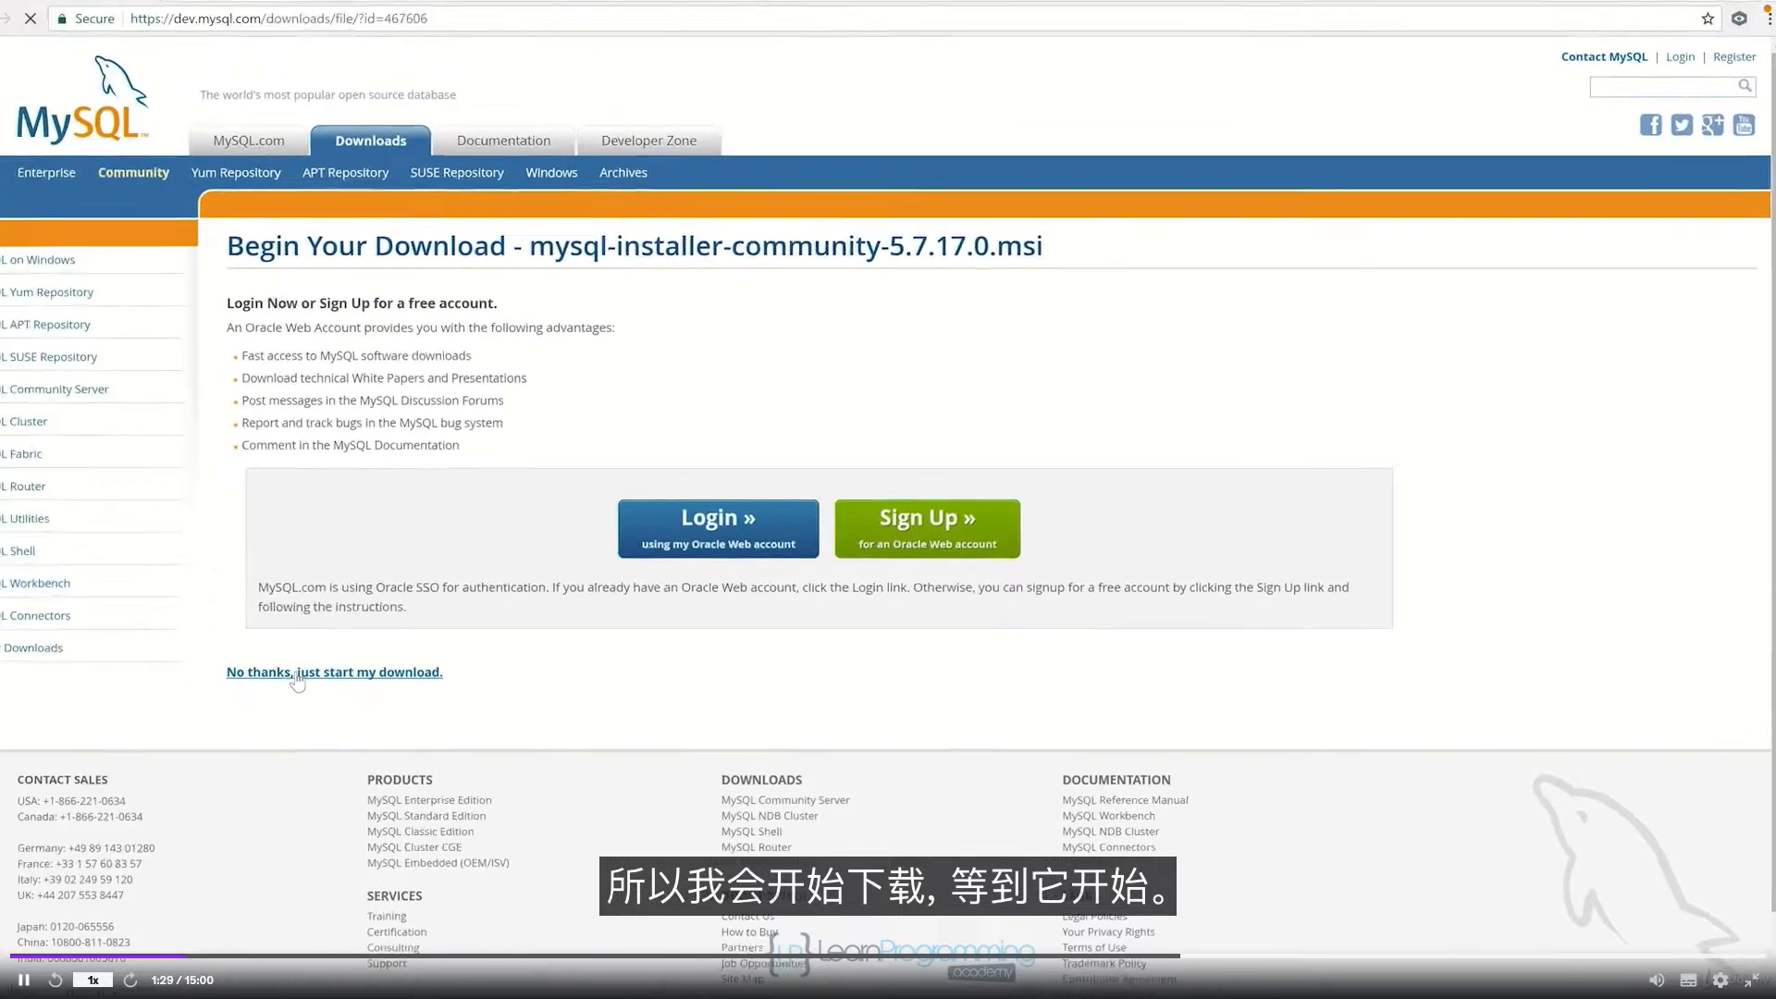
# Step: Start the download without logging in, then return to the MySQL Installer download page
pyautogui.click(115, 638)
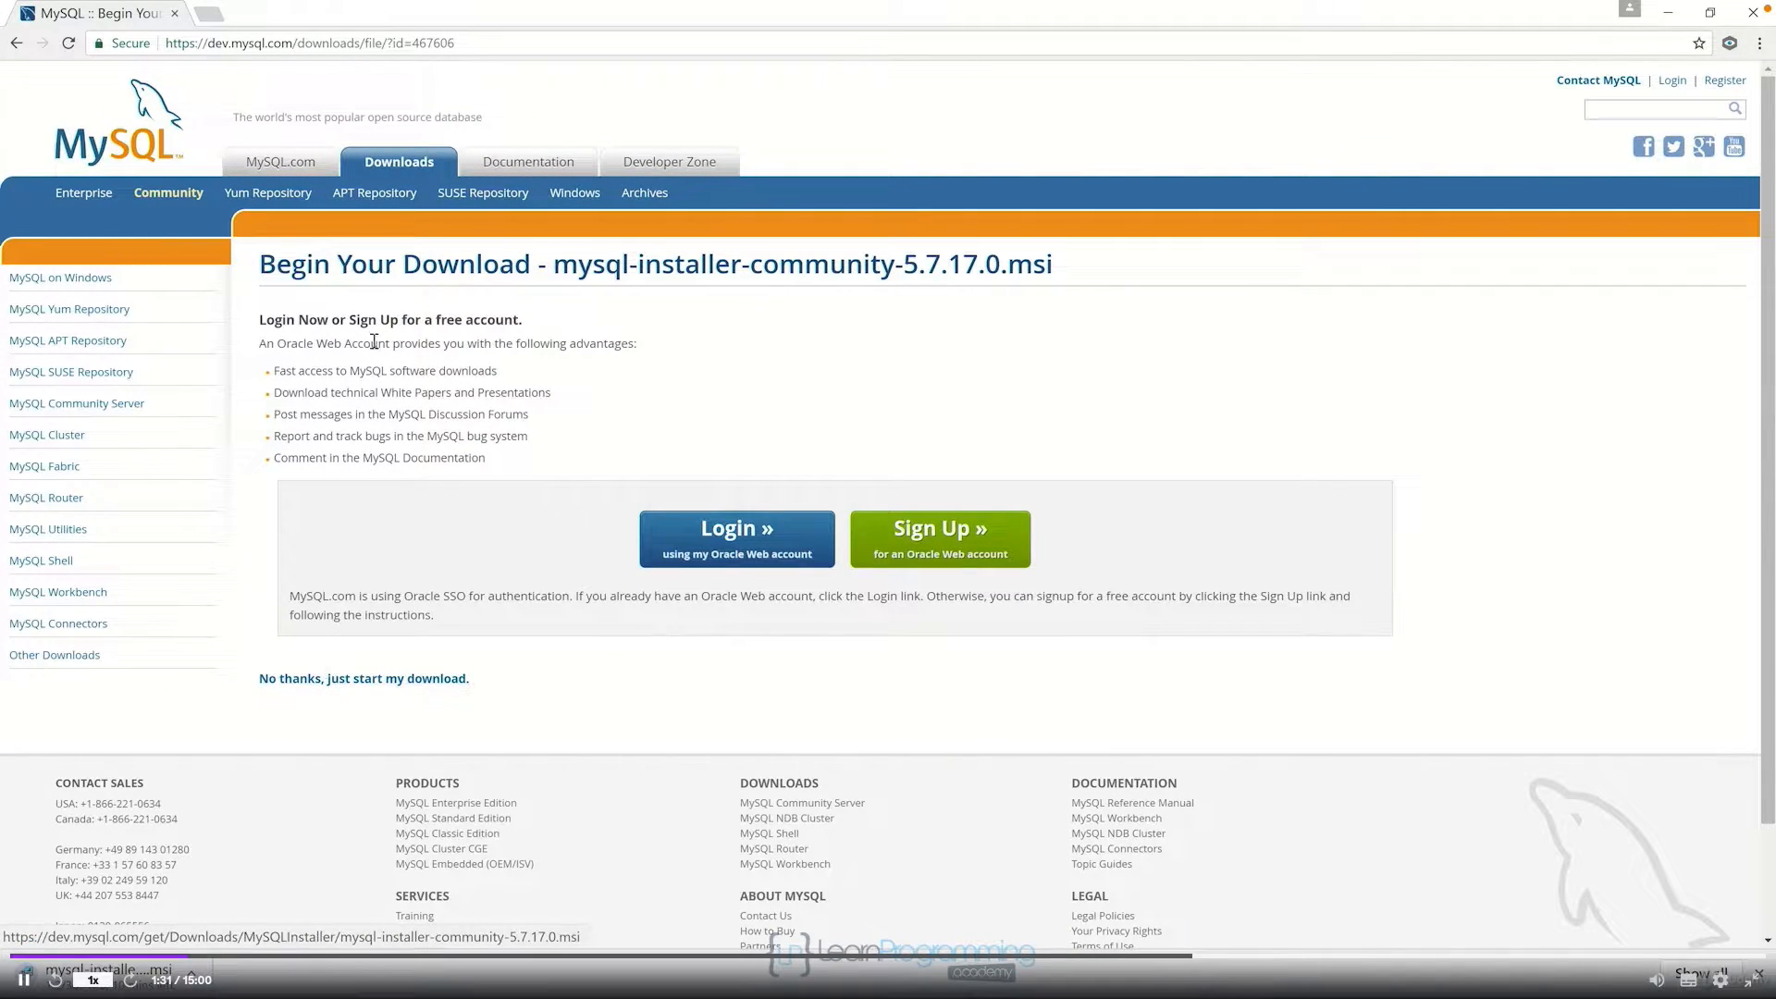
pyautogui.click(17, 44)
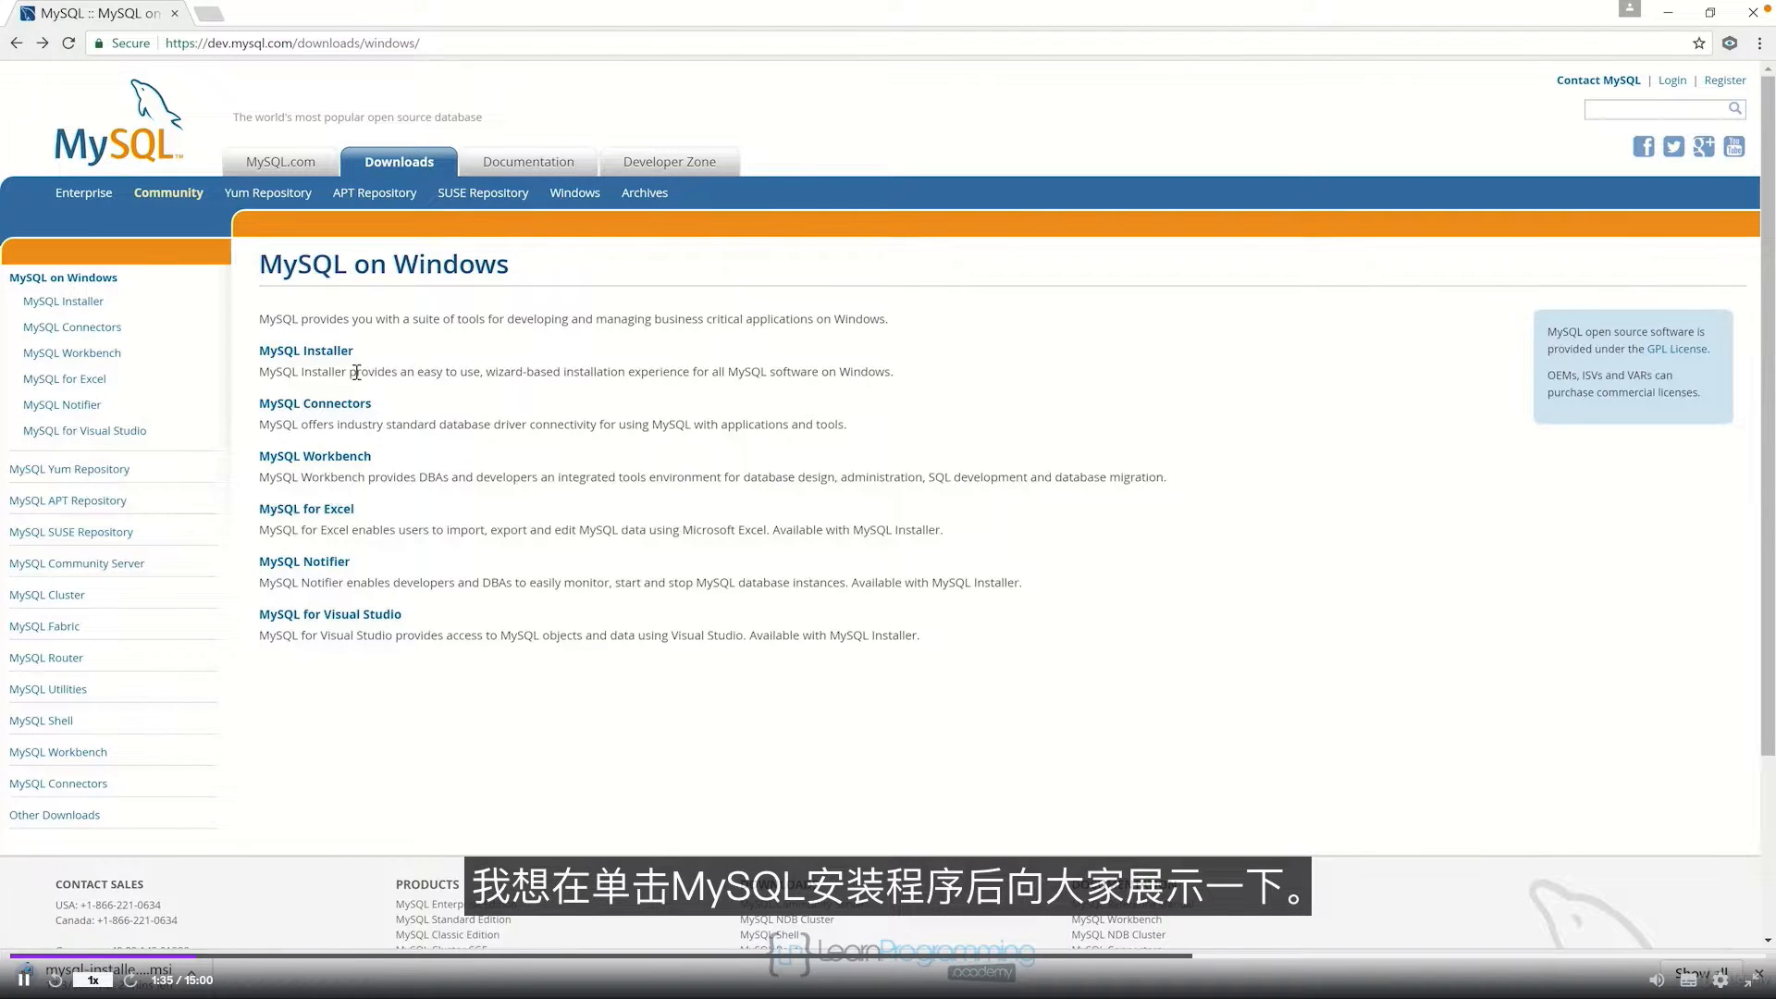
pyautogui.click(318, 353)
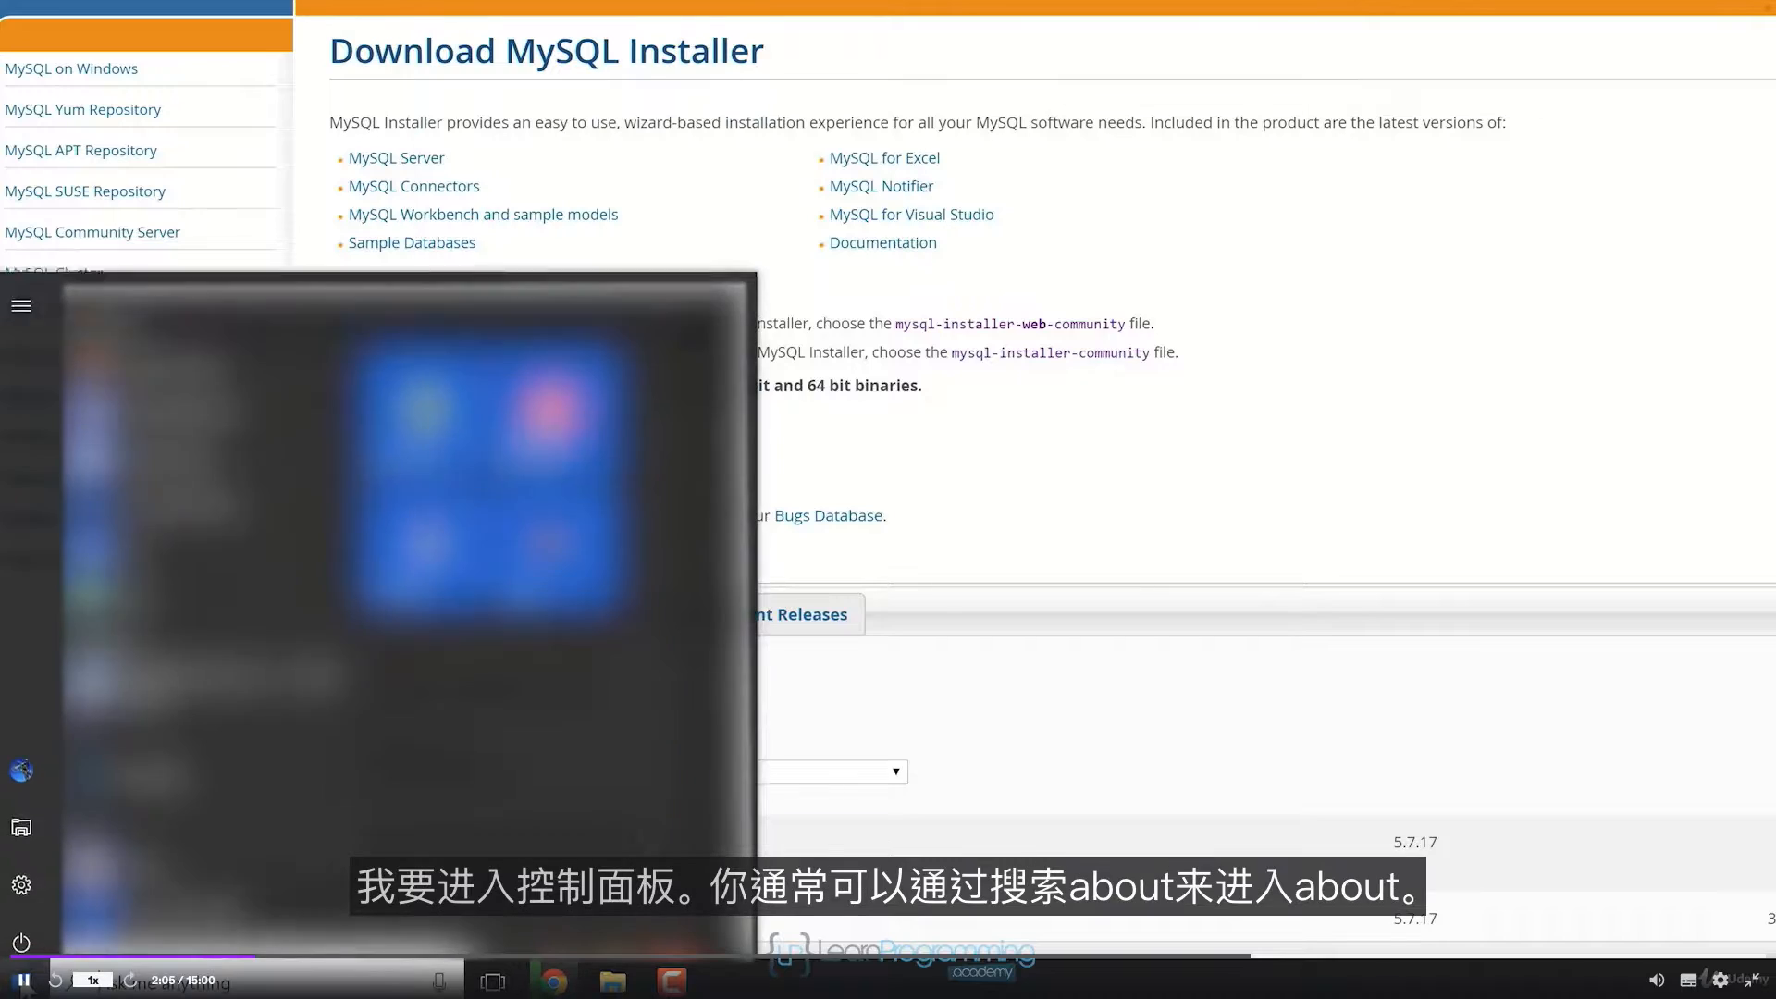
pyautogui.click(33, 986)
pyautogui.click(22, 874)
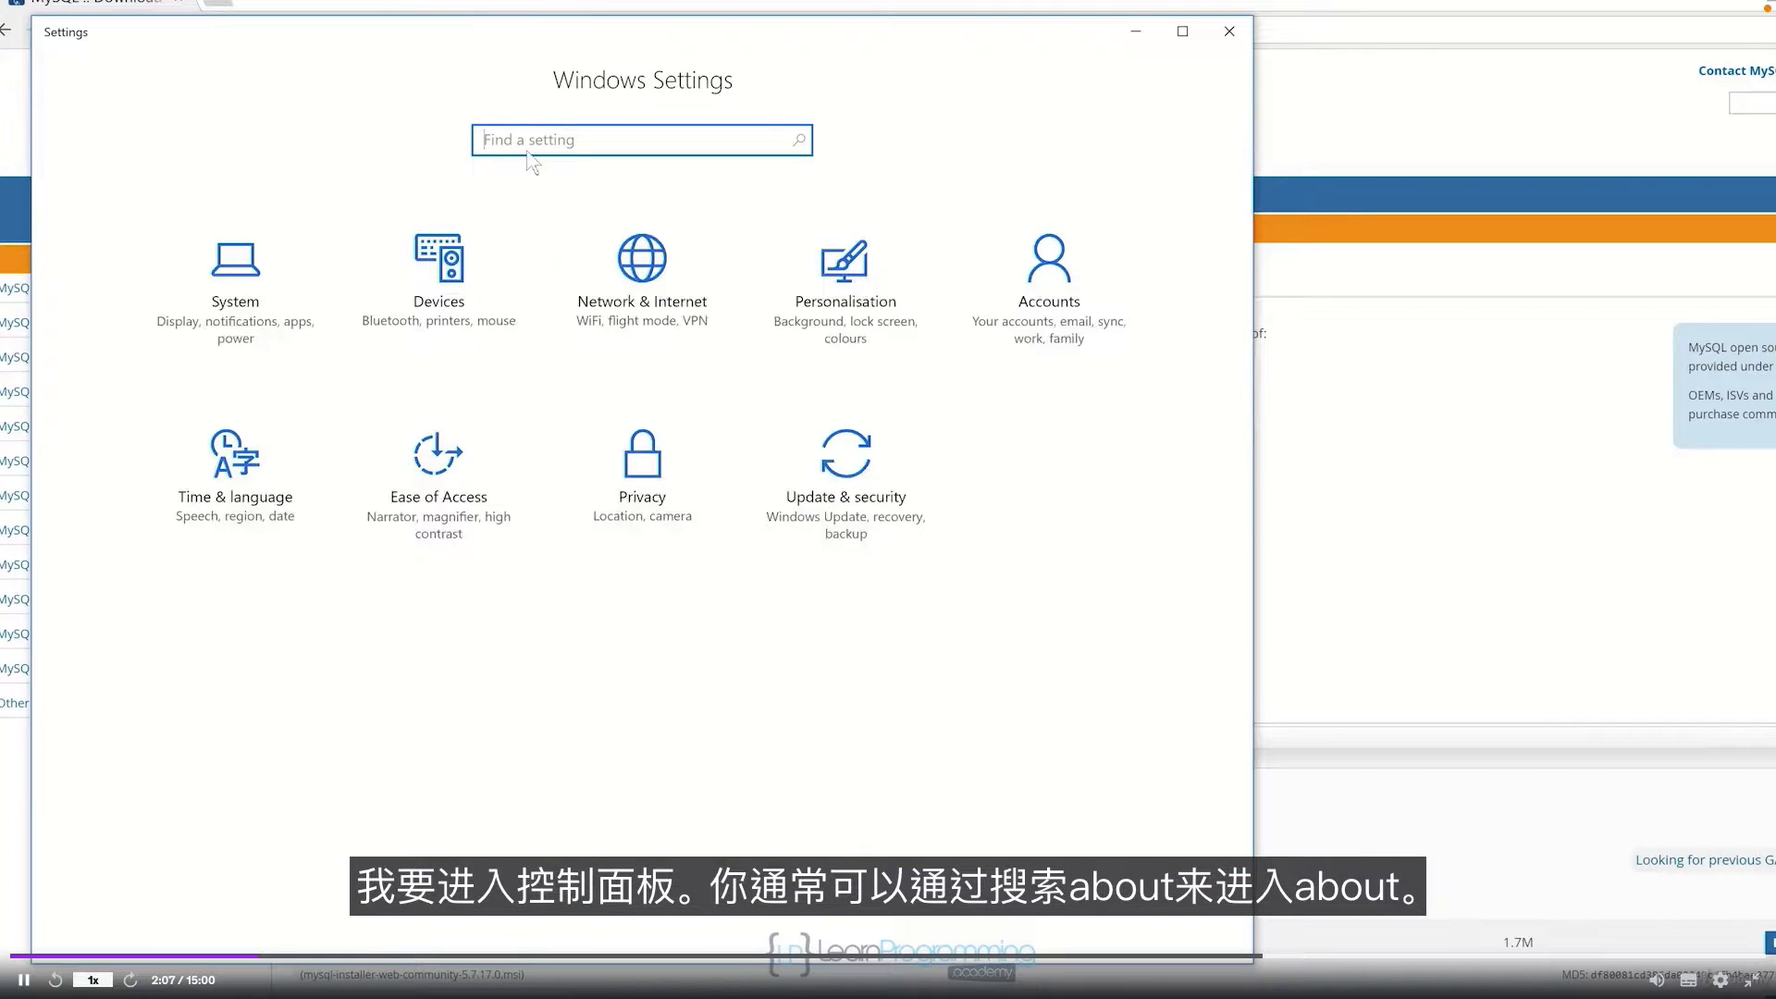
pyautogui.write('about')
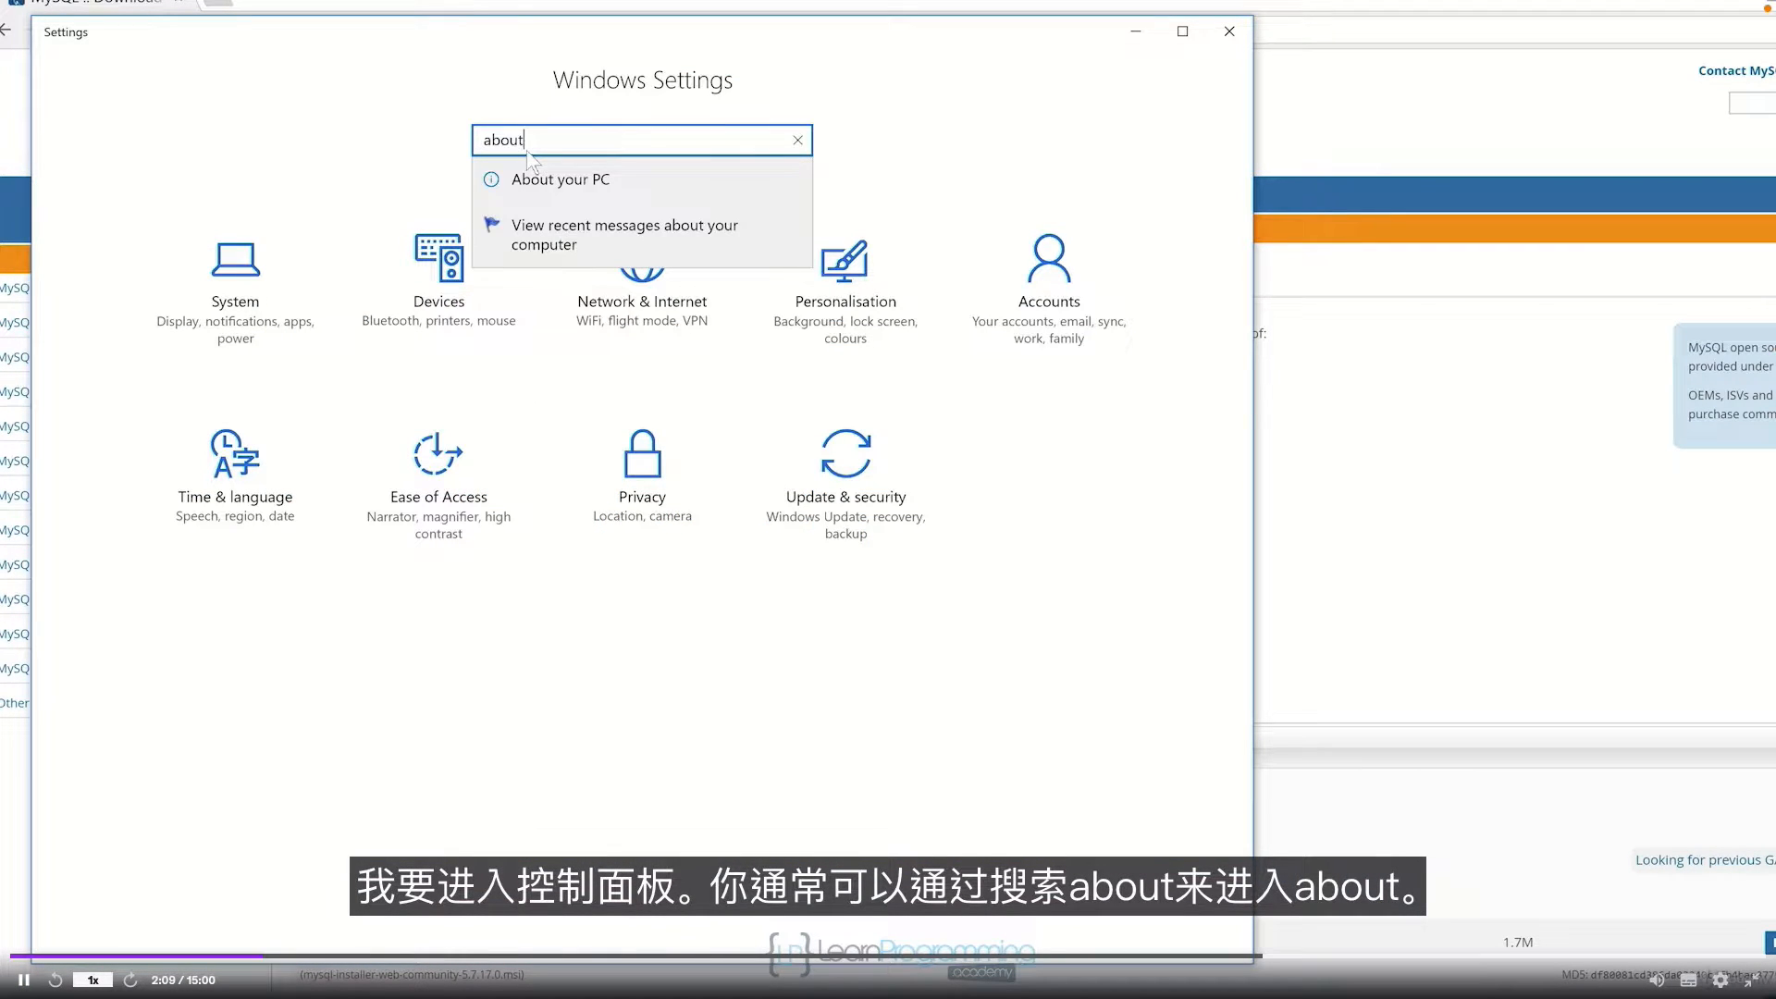
pyautogui.click(541, 179)
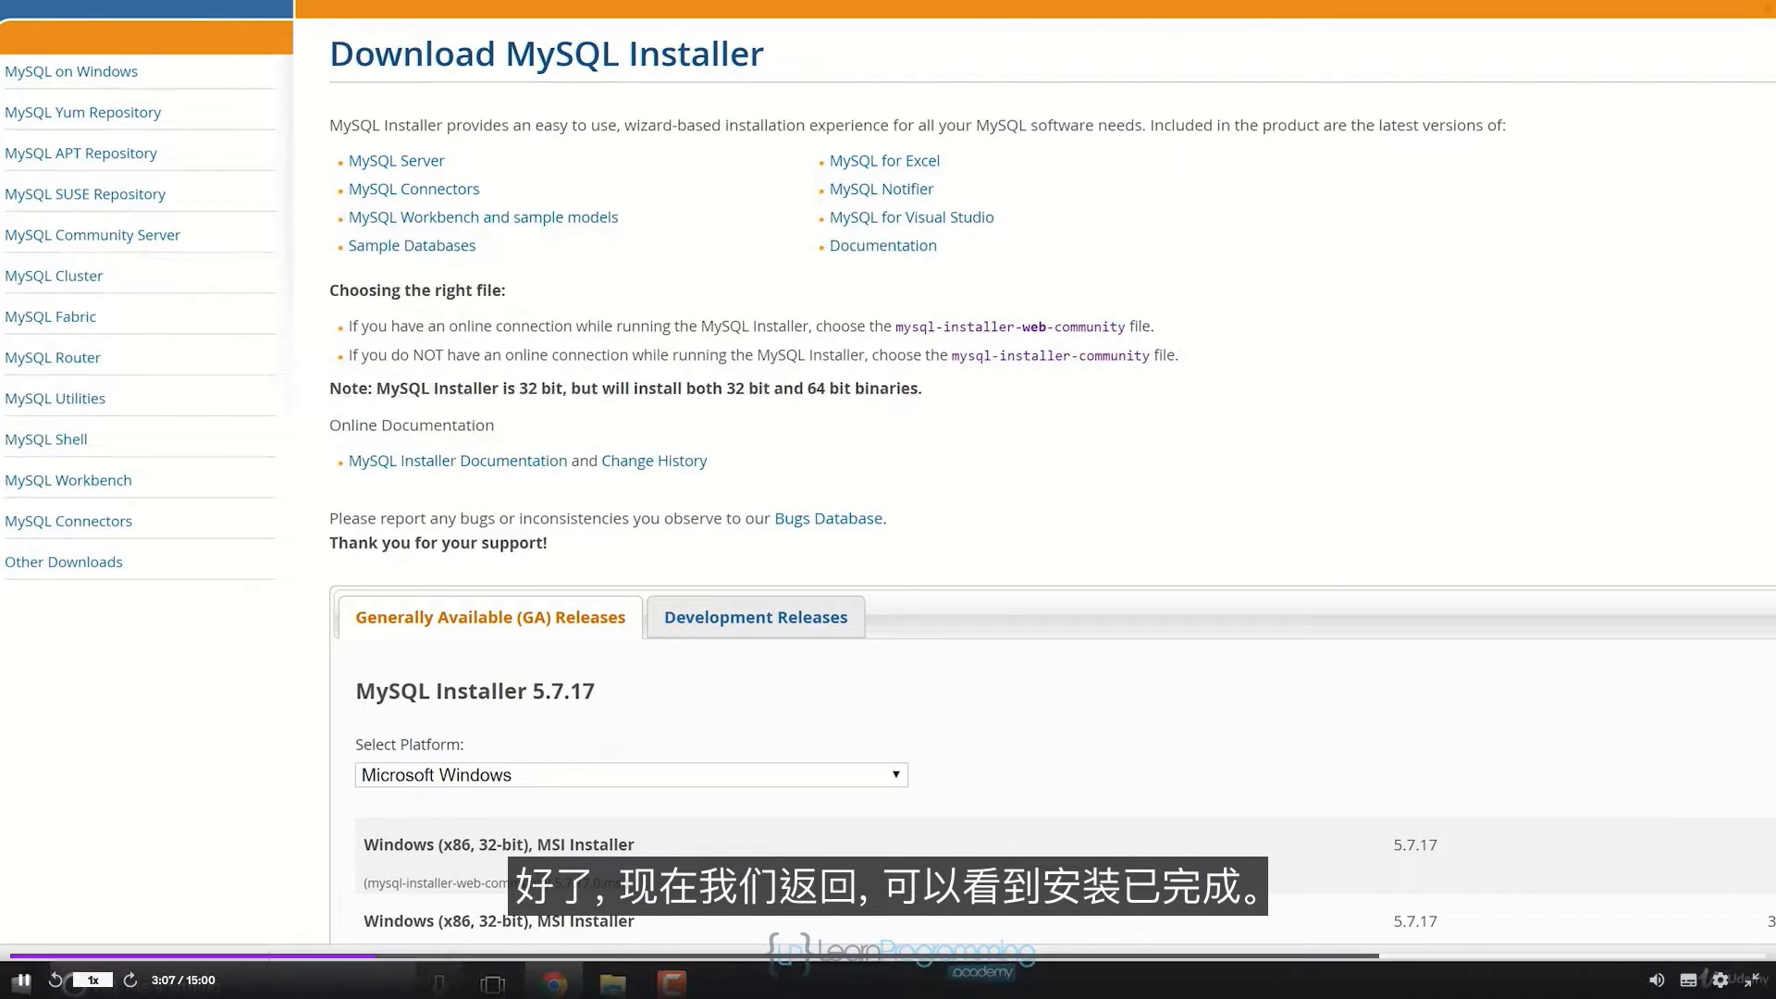
# Step: Run the downloaded mysql-installer-community-5.7.17.0.msi from Chrome's download bar
pyautogui.click(243, 979)
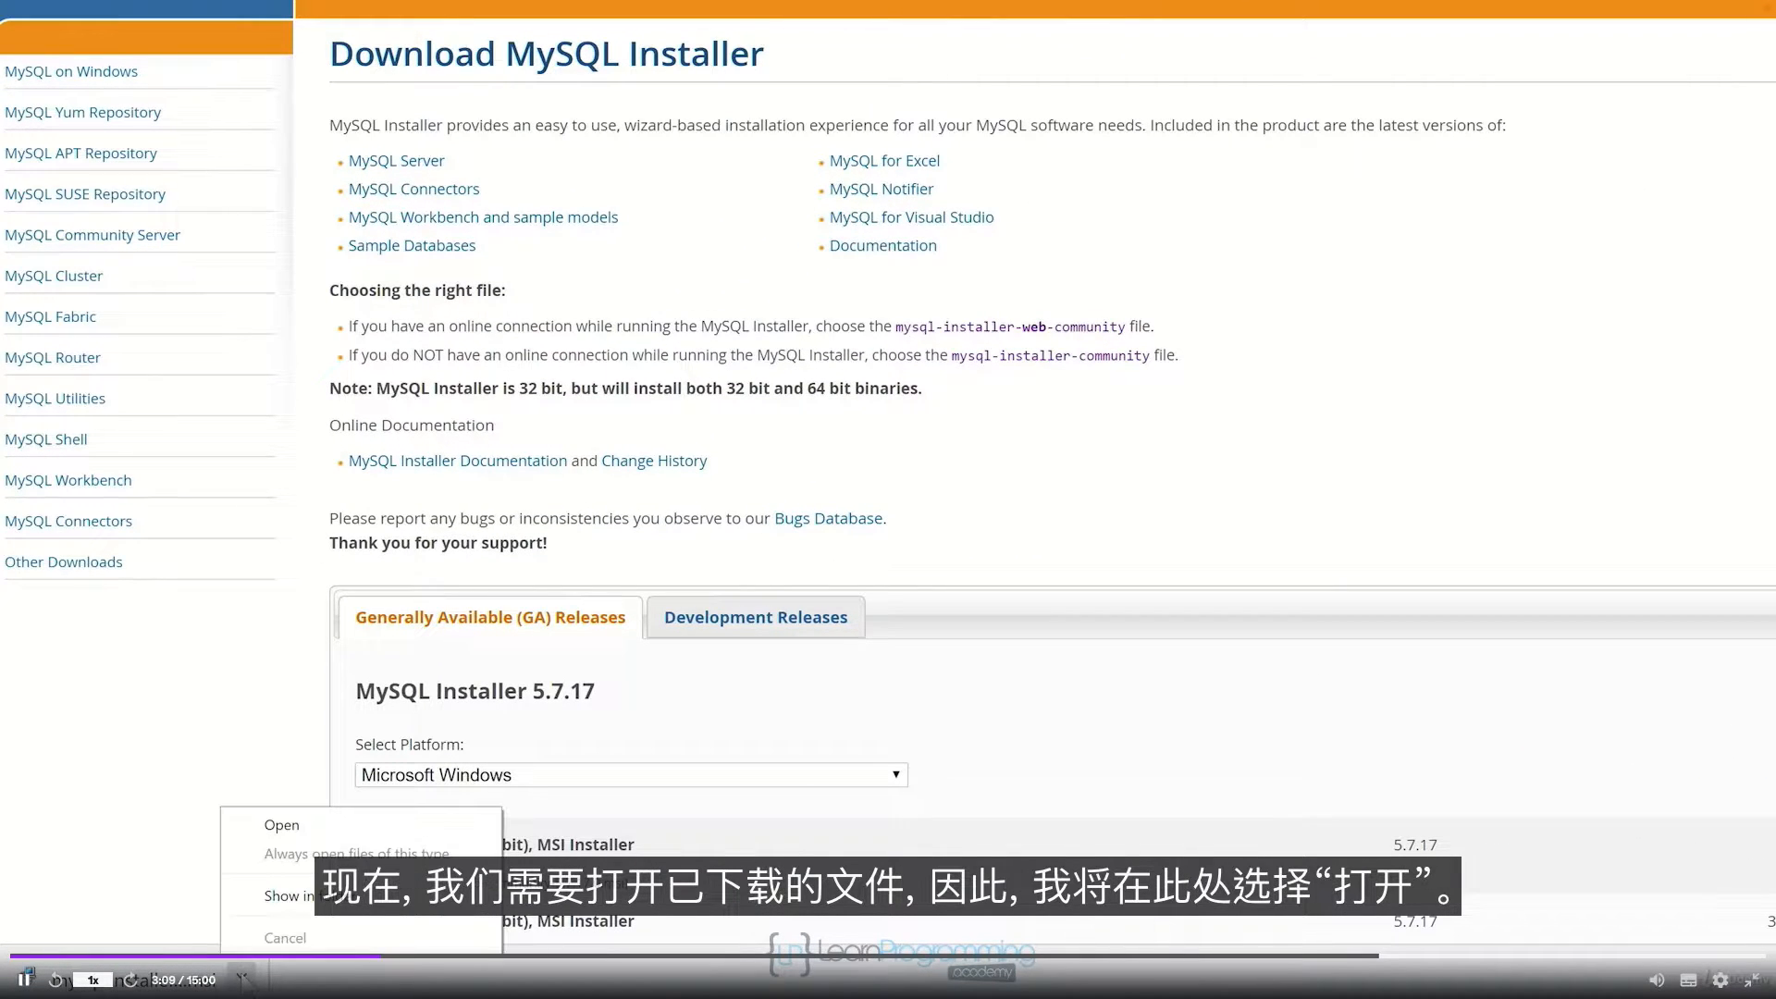
pyautogui.click(298, 823)
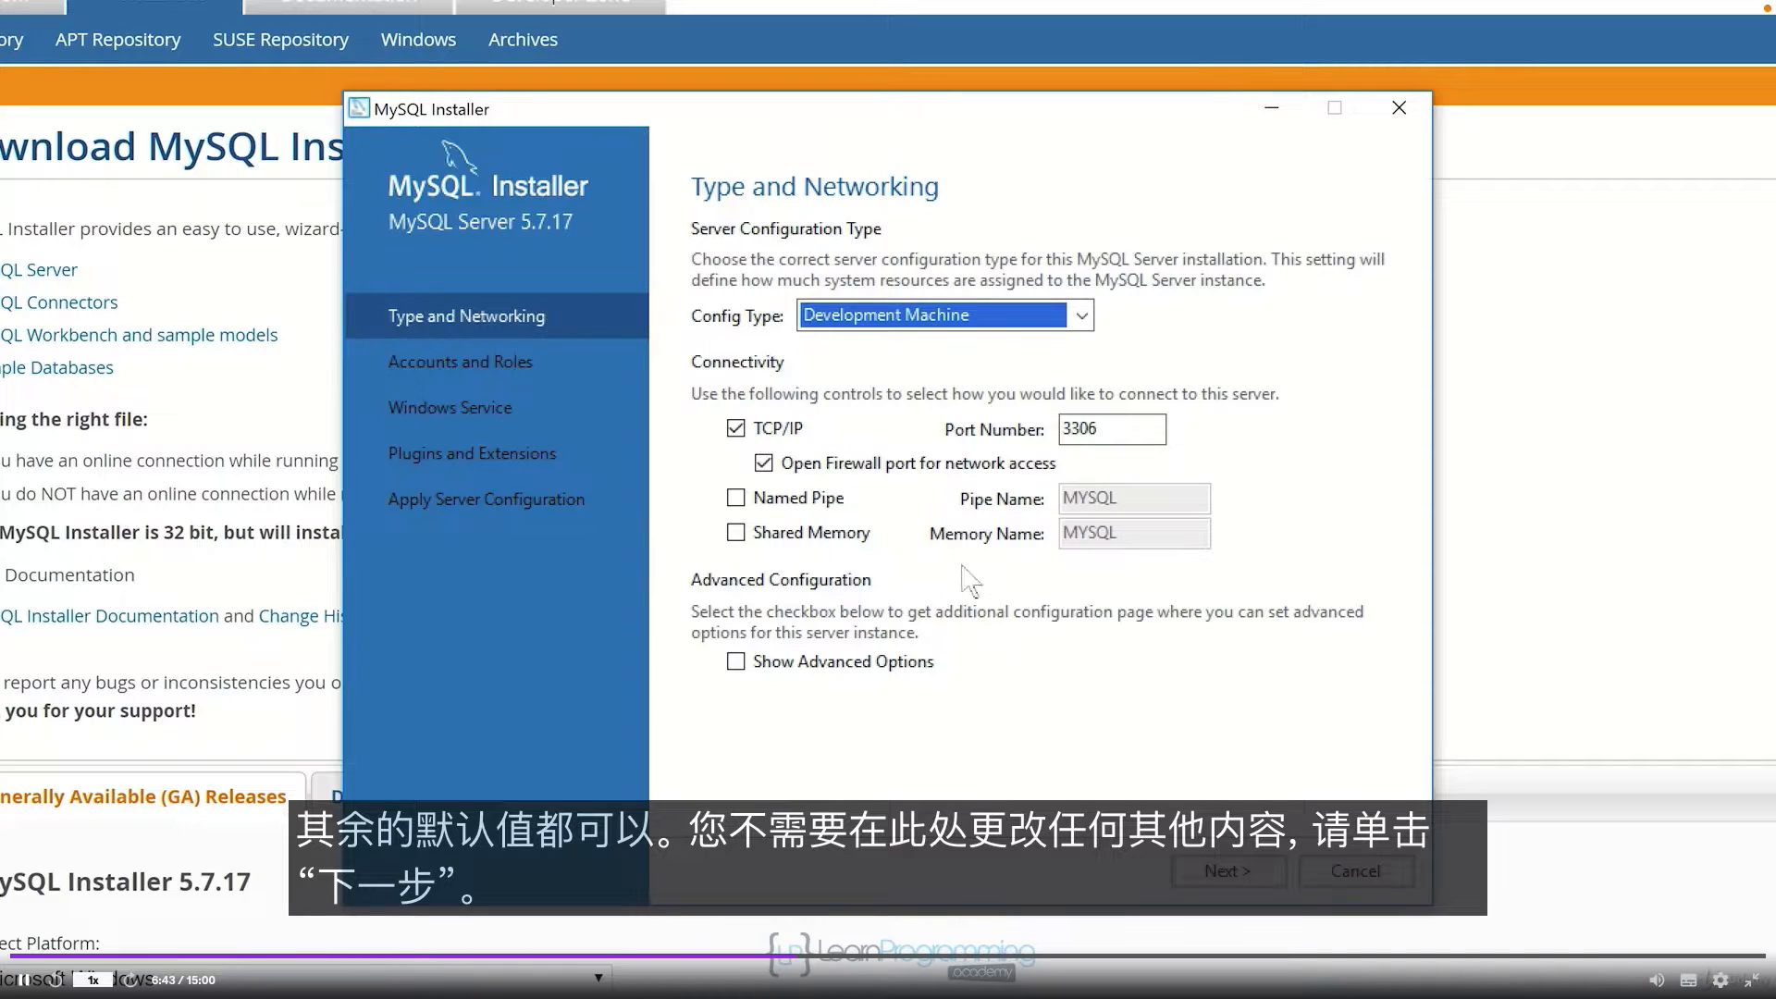
# Step: Keep the default networking settings, then enter and repeat the root account password
pyautogui.click(1240, 873)
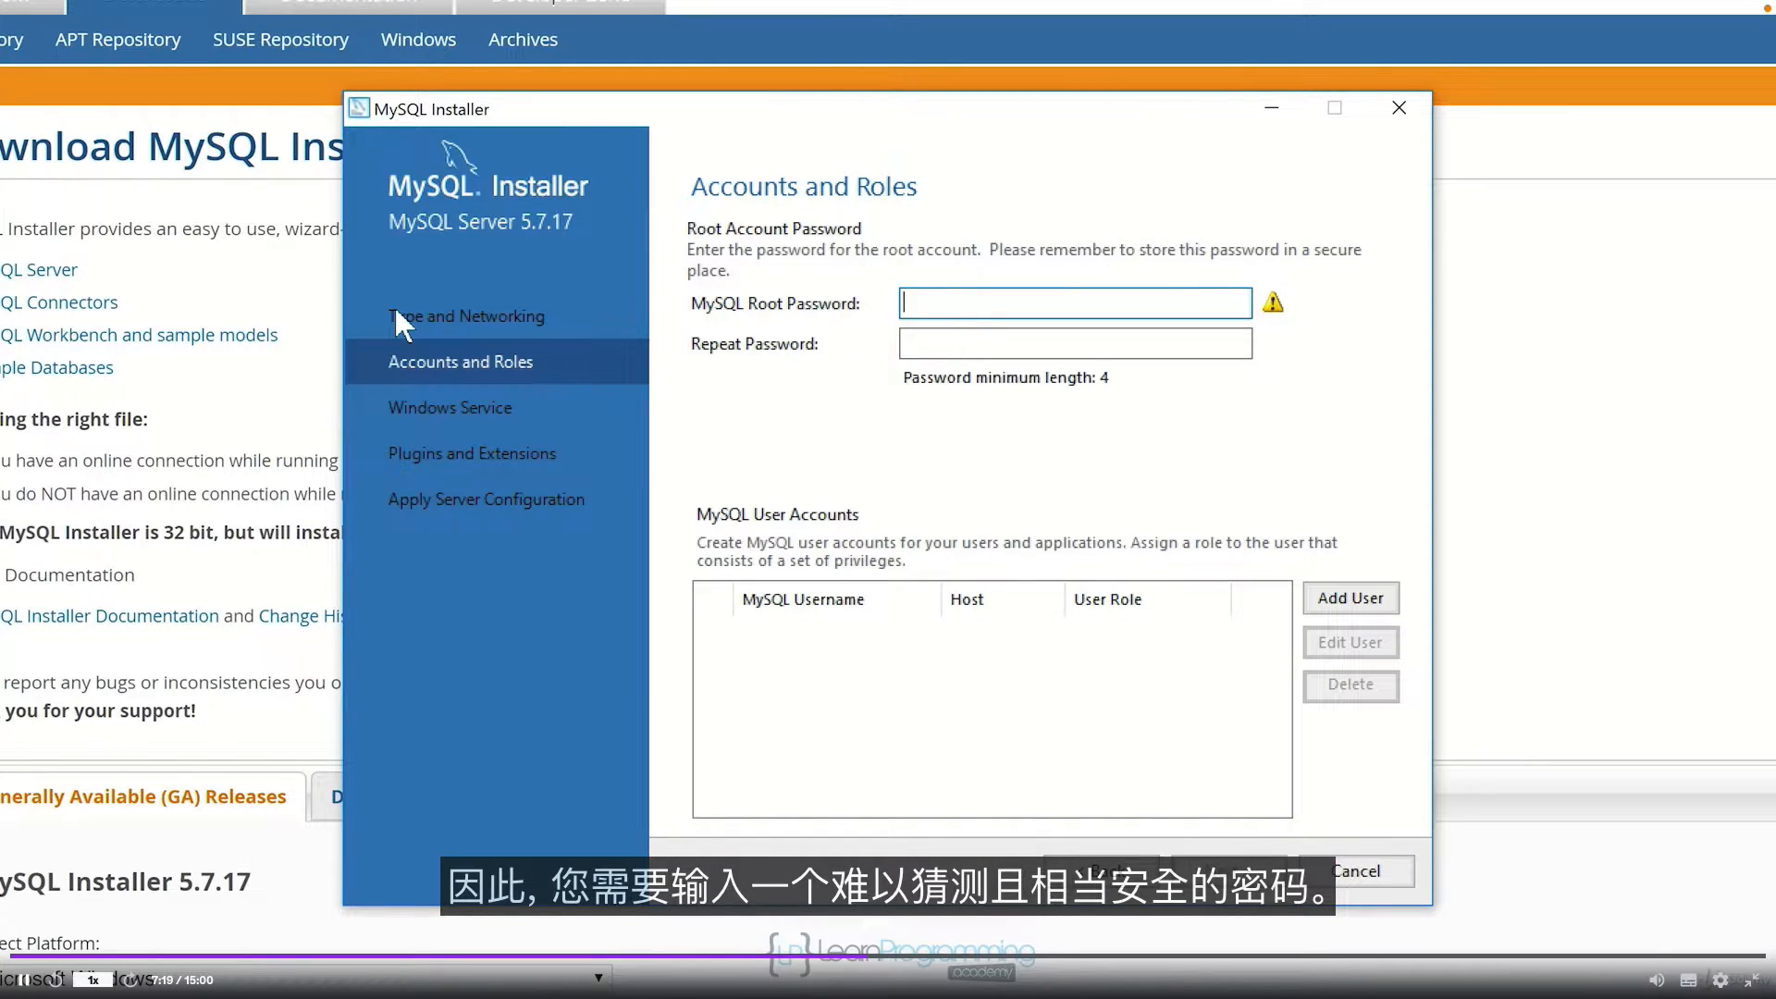
pyautogui.write('p')
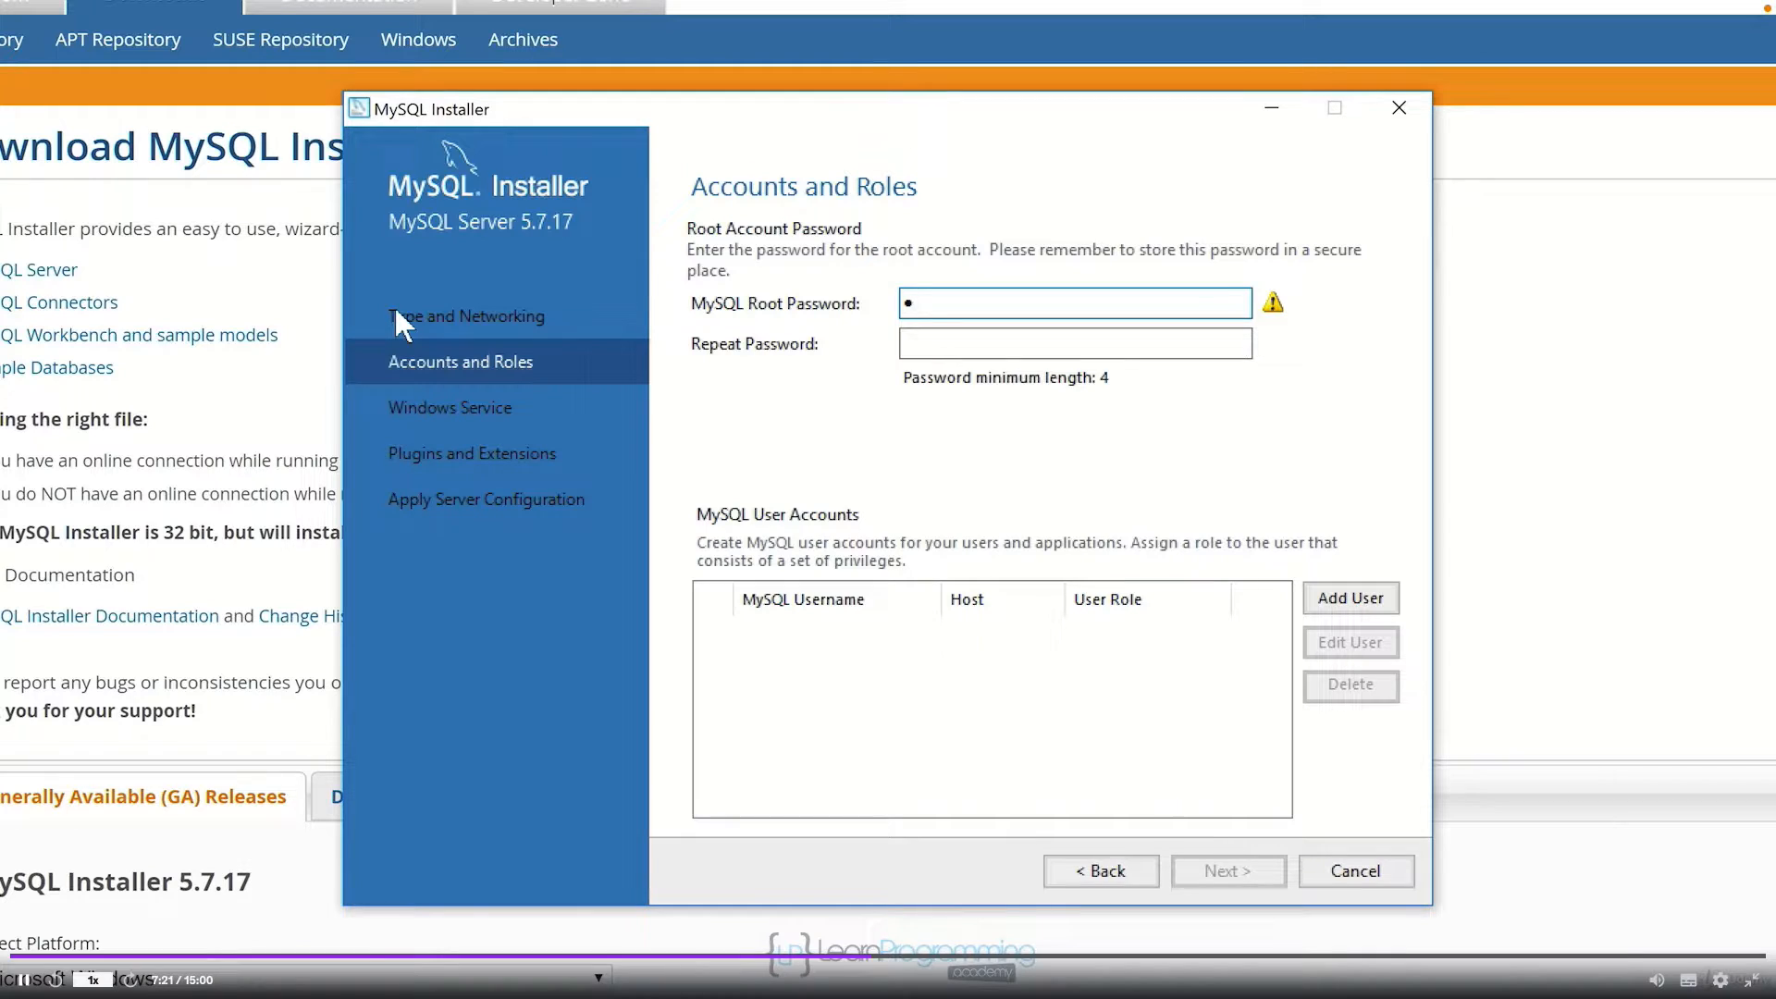
pyautogui.write('assword')
pyautogui.press('Tab')
pyautogui.write('password')
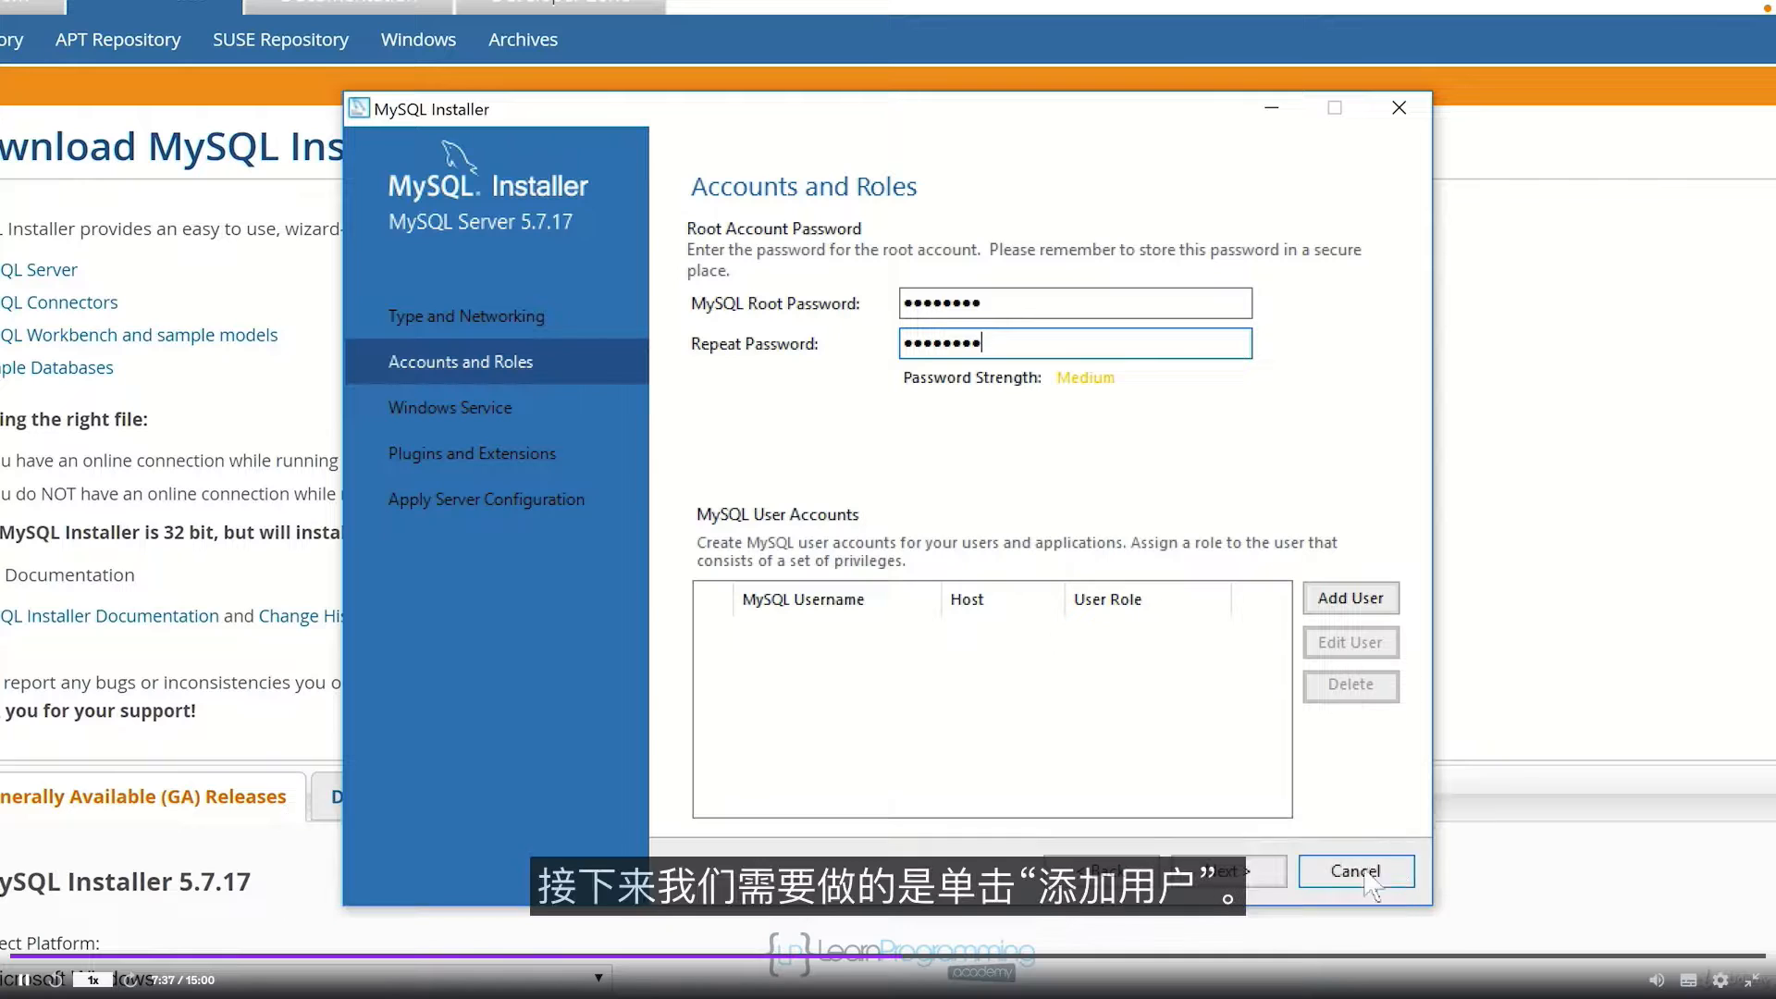
# Step: Add MySQL user devuser on host localhost with the DB Admin role and a confirmed password
pyautogui.click(1351, 600)
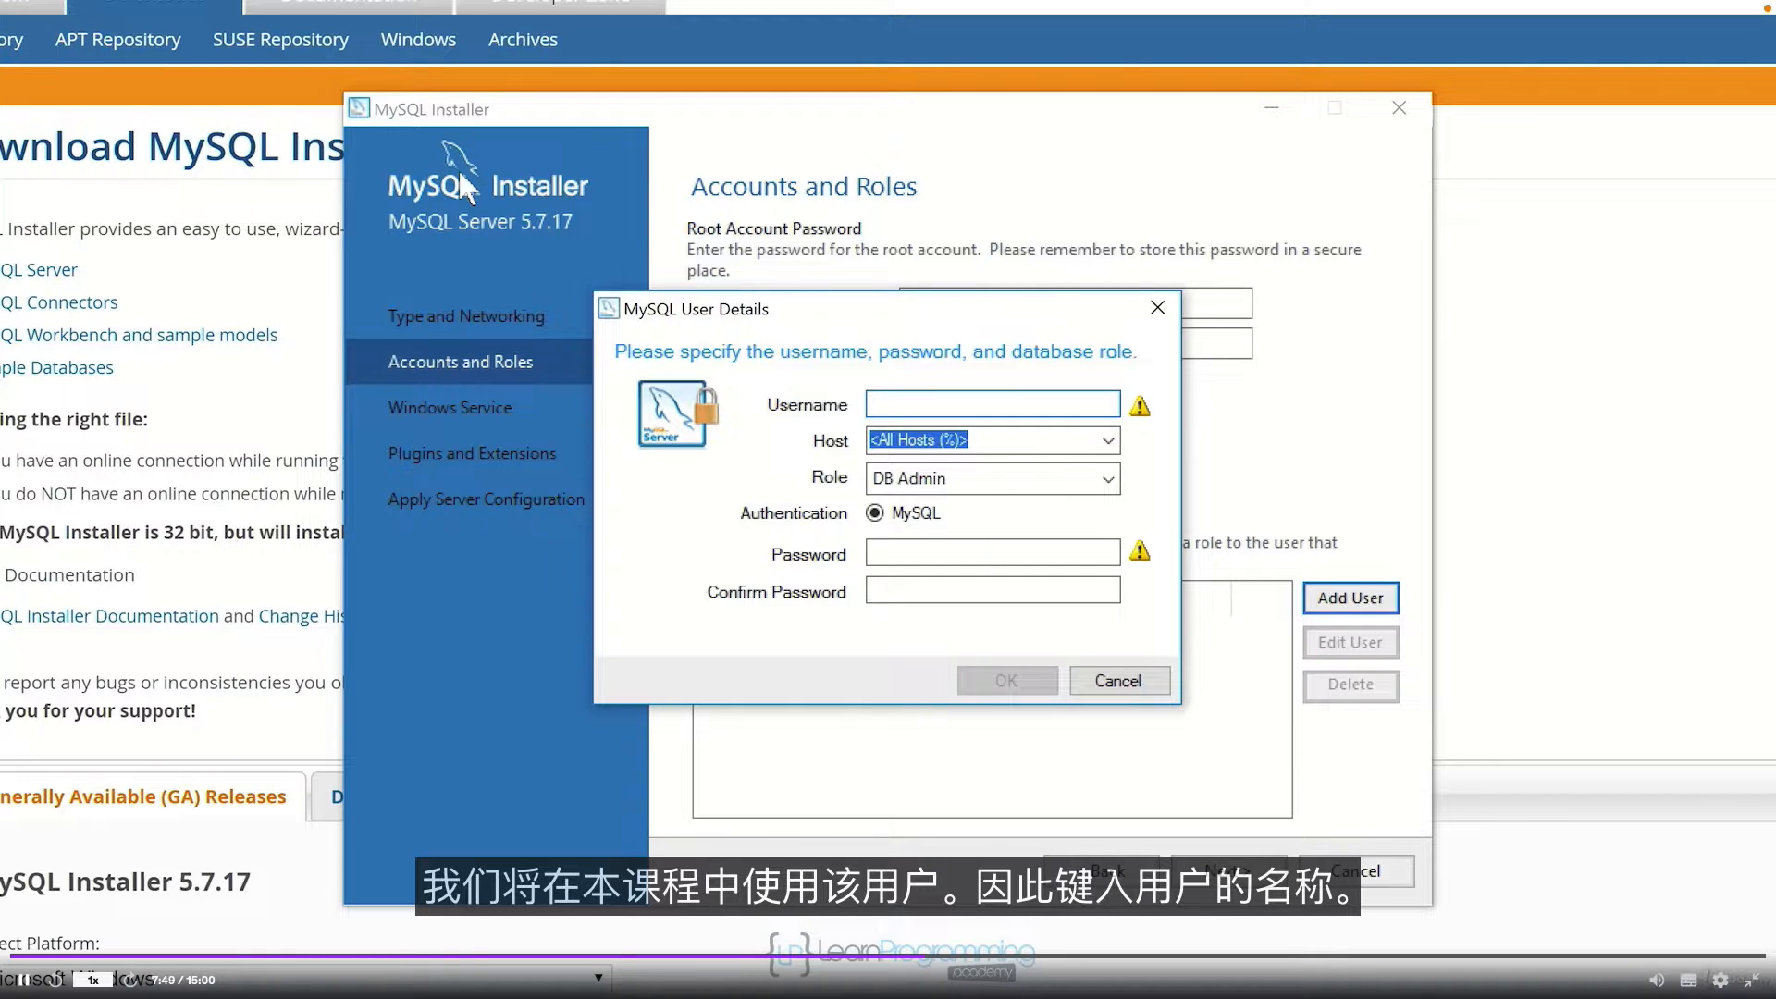
pyautogui.write('devuser')
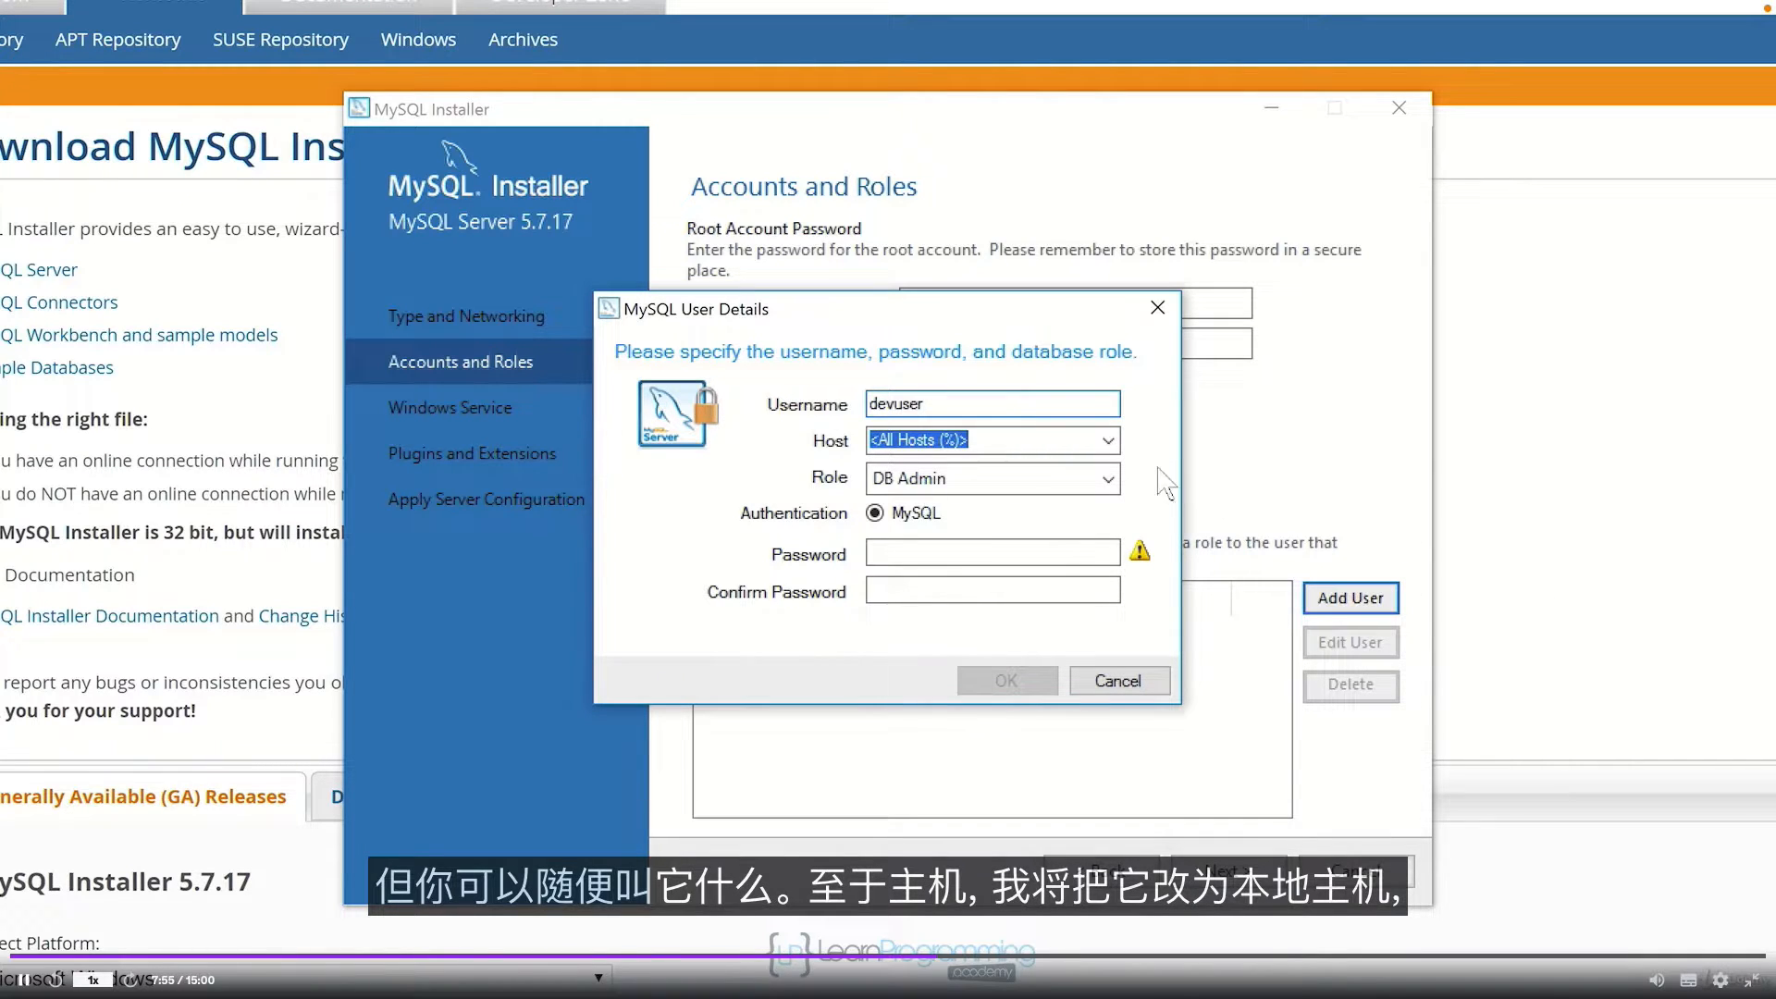
pyautogui.click(1097, 446)
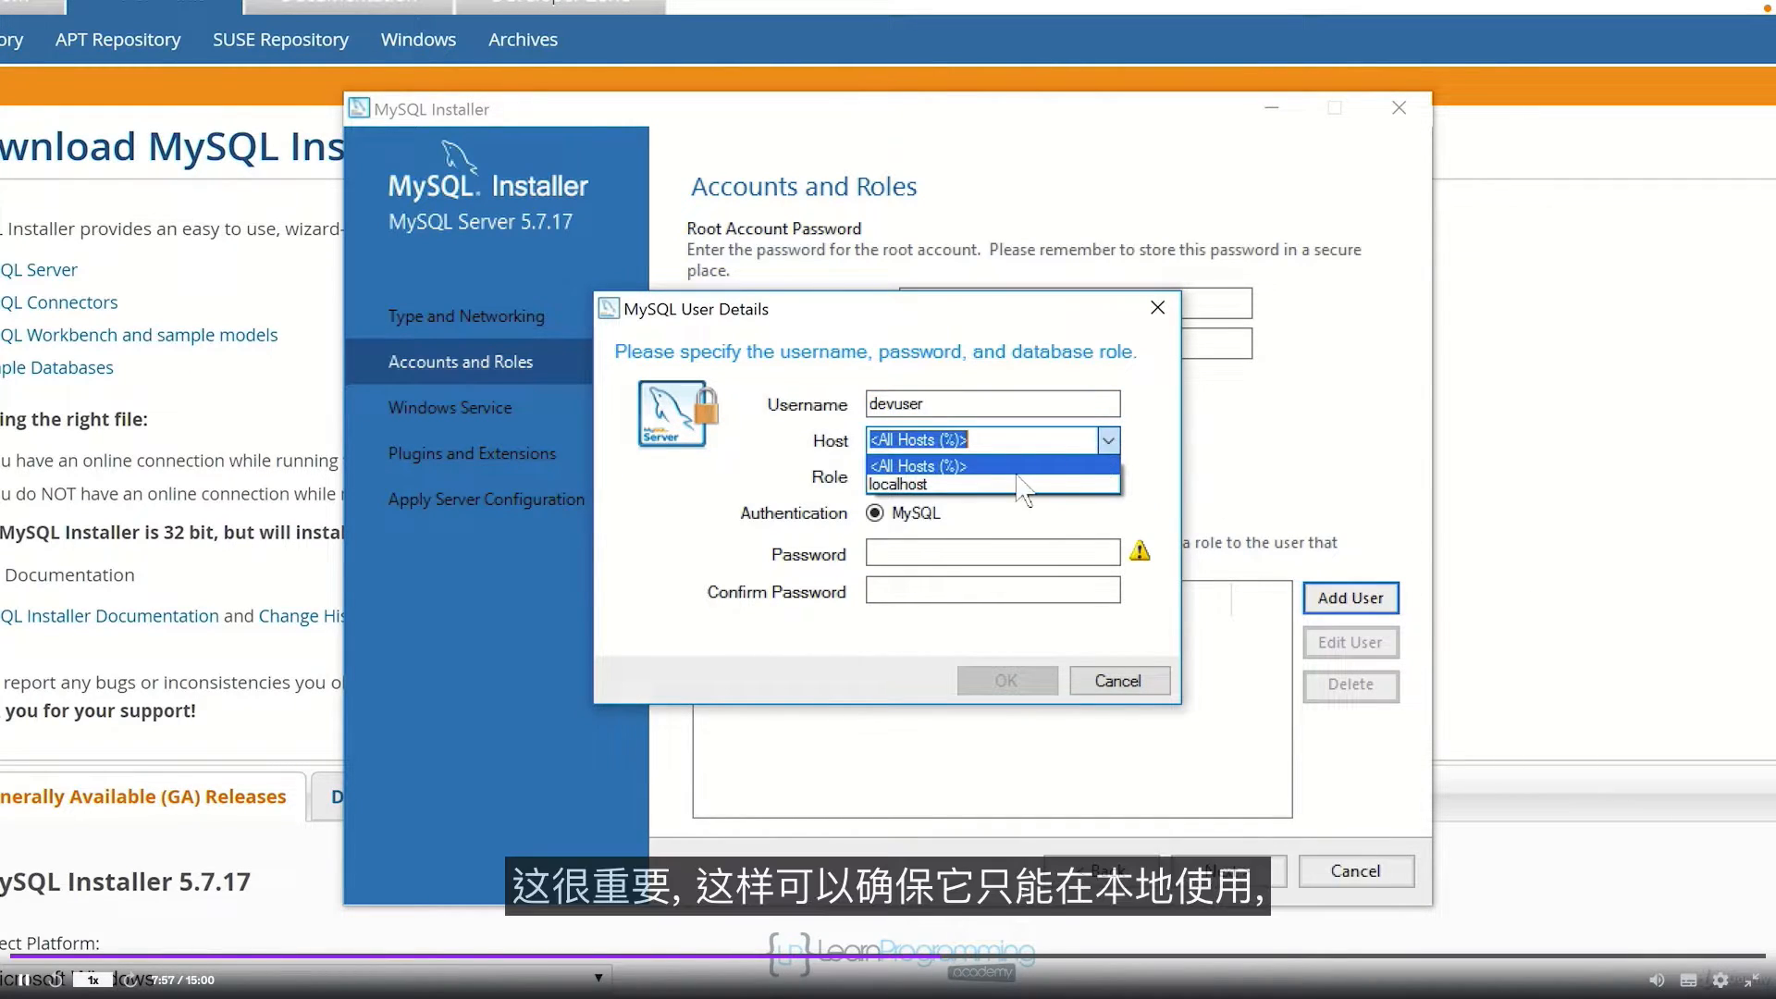
pyautogui.click(930, 484)
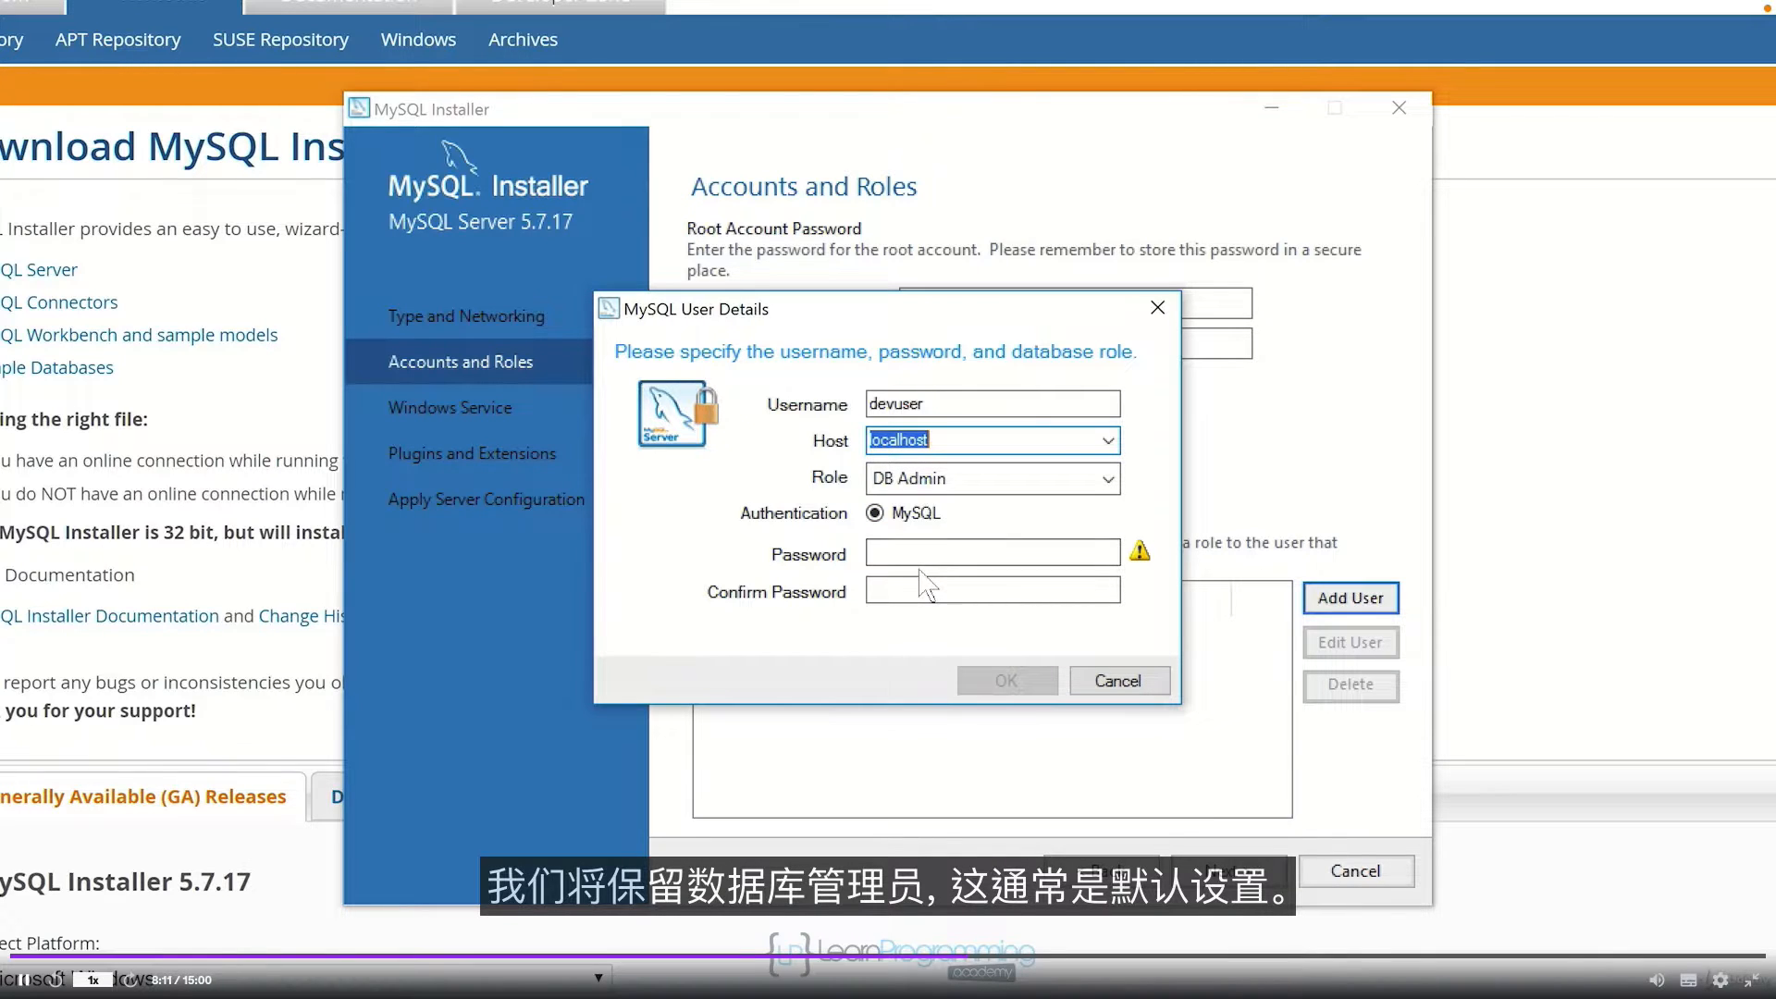
pyautogui.click(1104, 478)
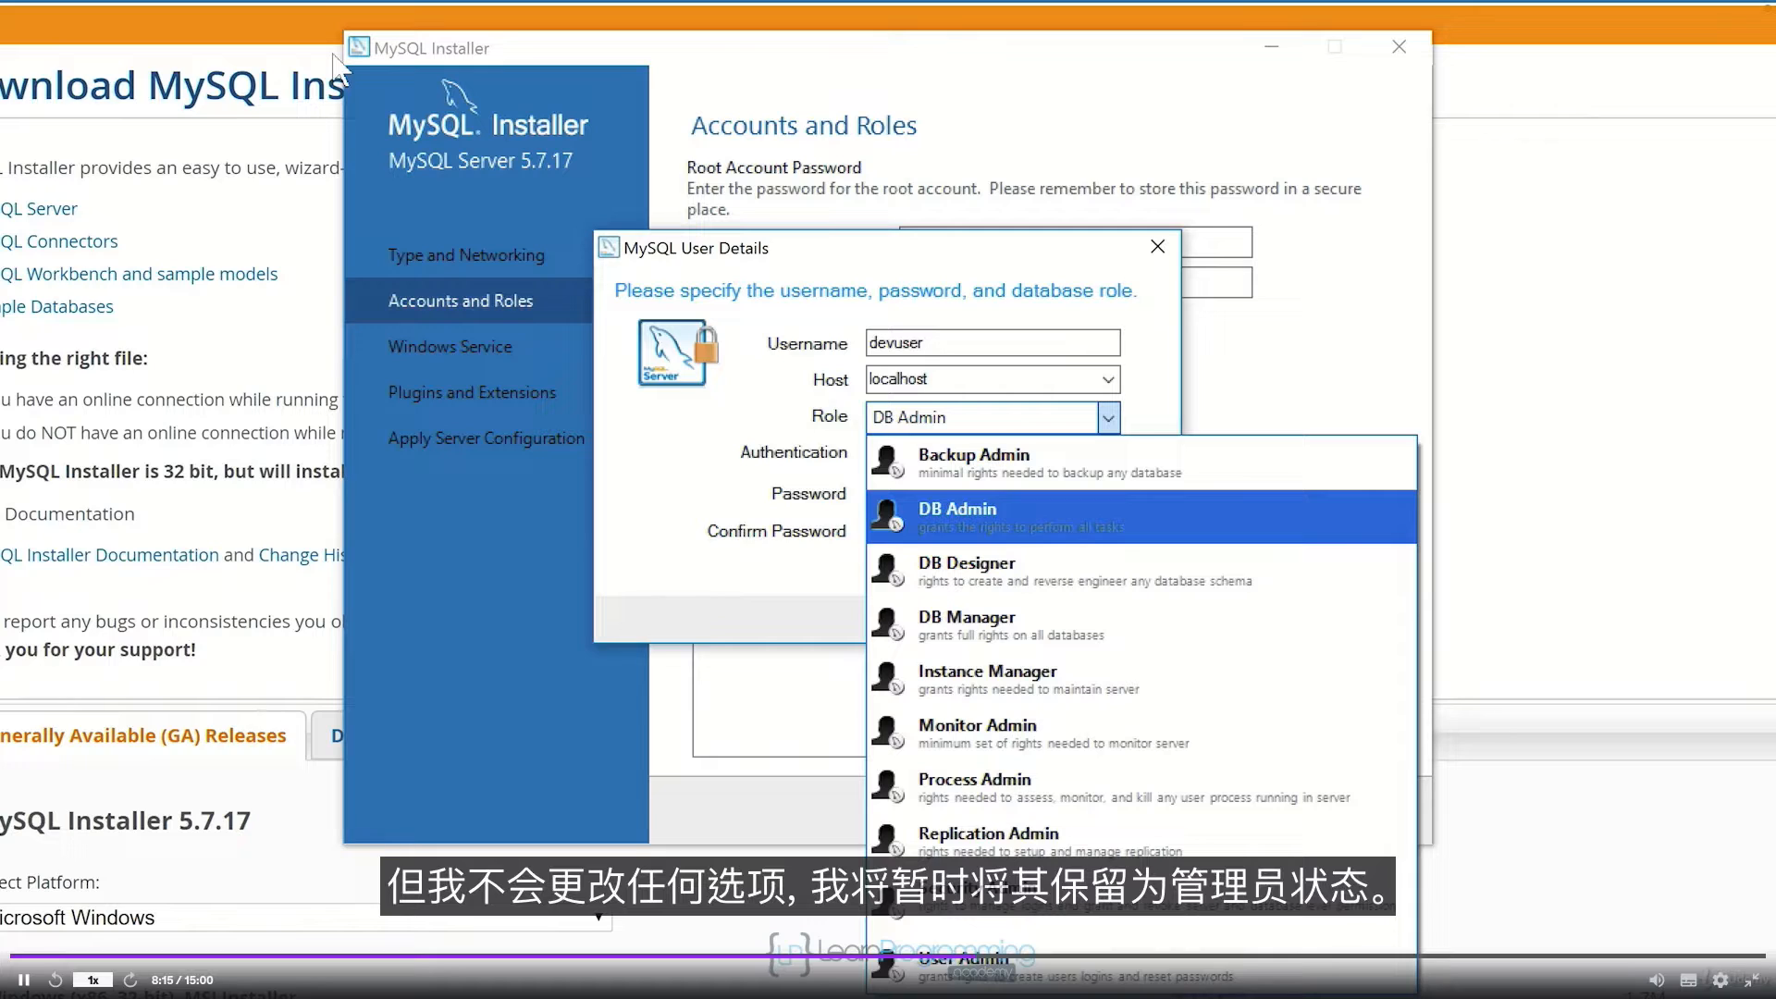
pyautogui.click(1151, 400)
pyautogui.click(964, 491)
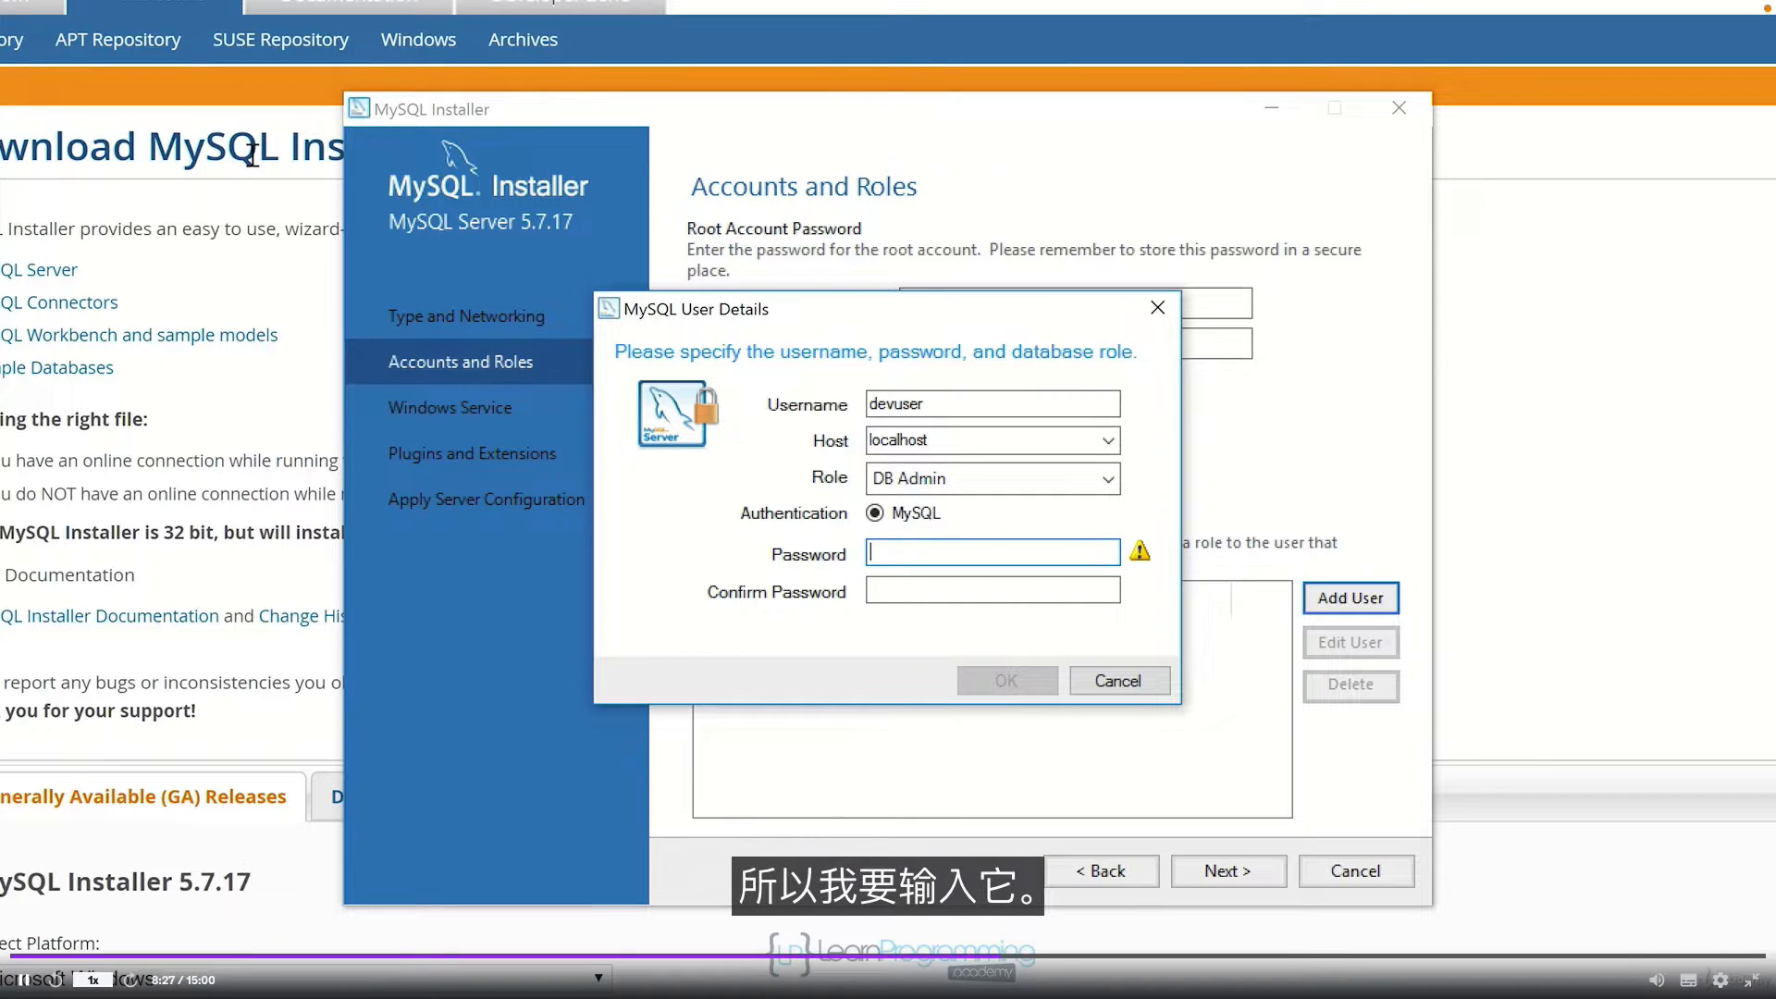
pyautogui.write('123456123456')
pyautogui.press('Tab')
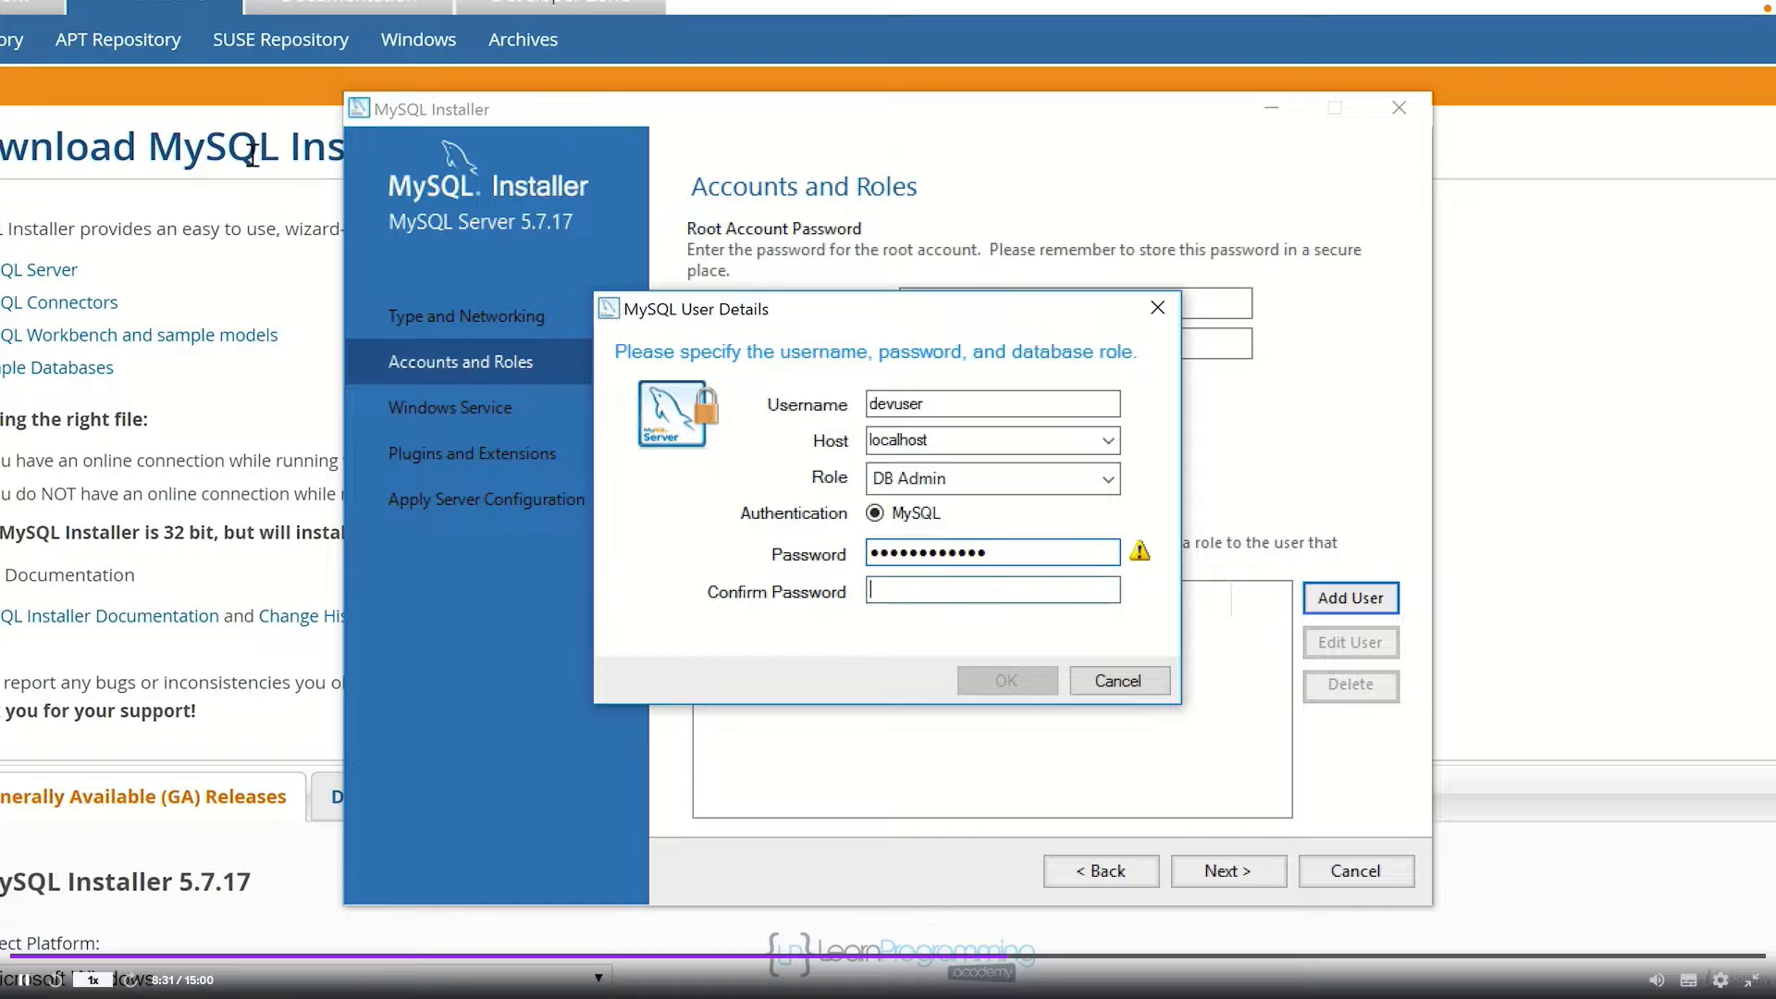
pyautogui.write('123456123456')
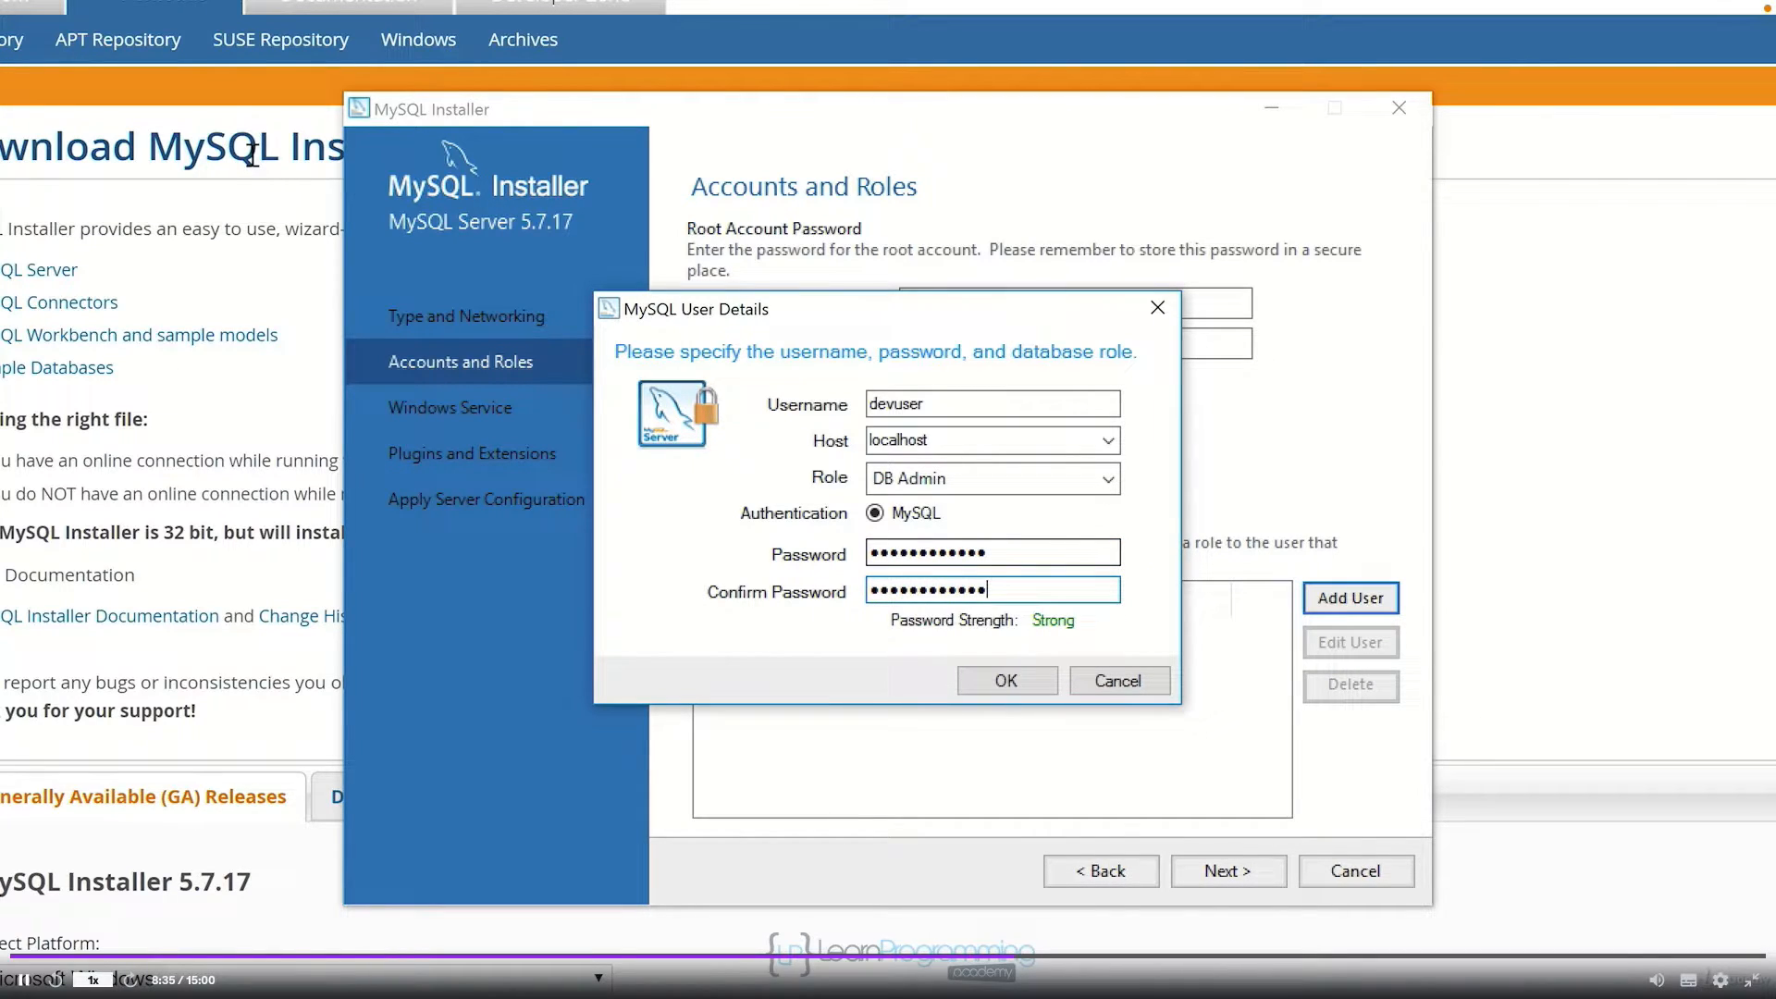
pyautogui.click(1006, 683)
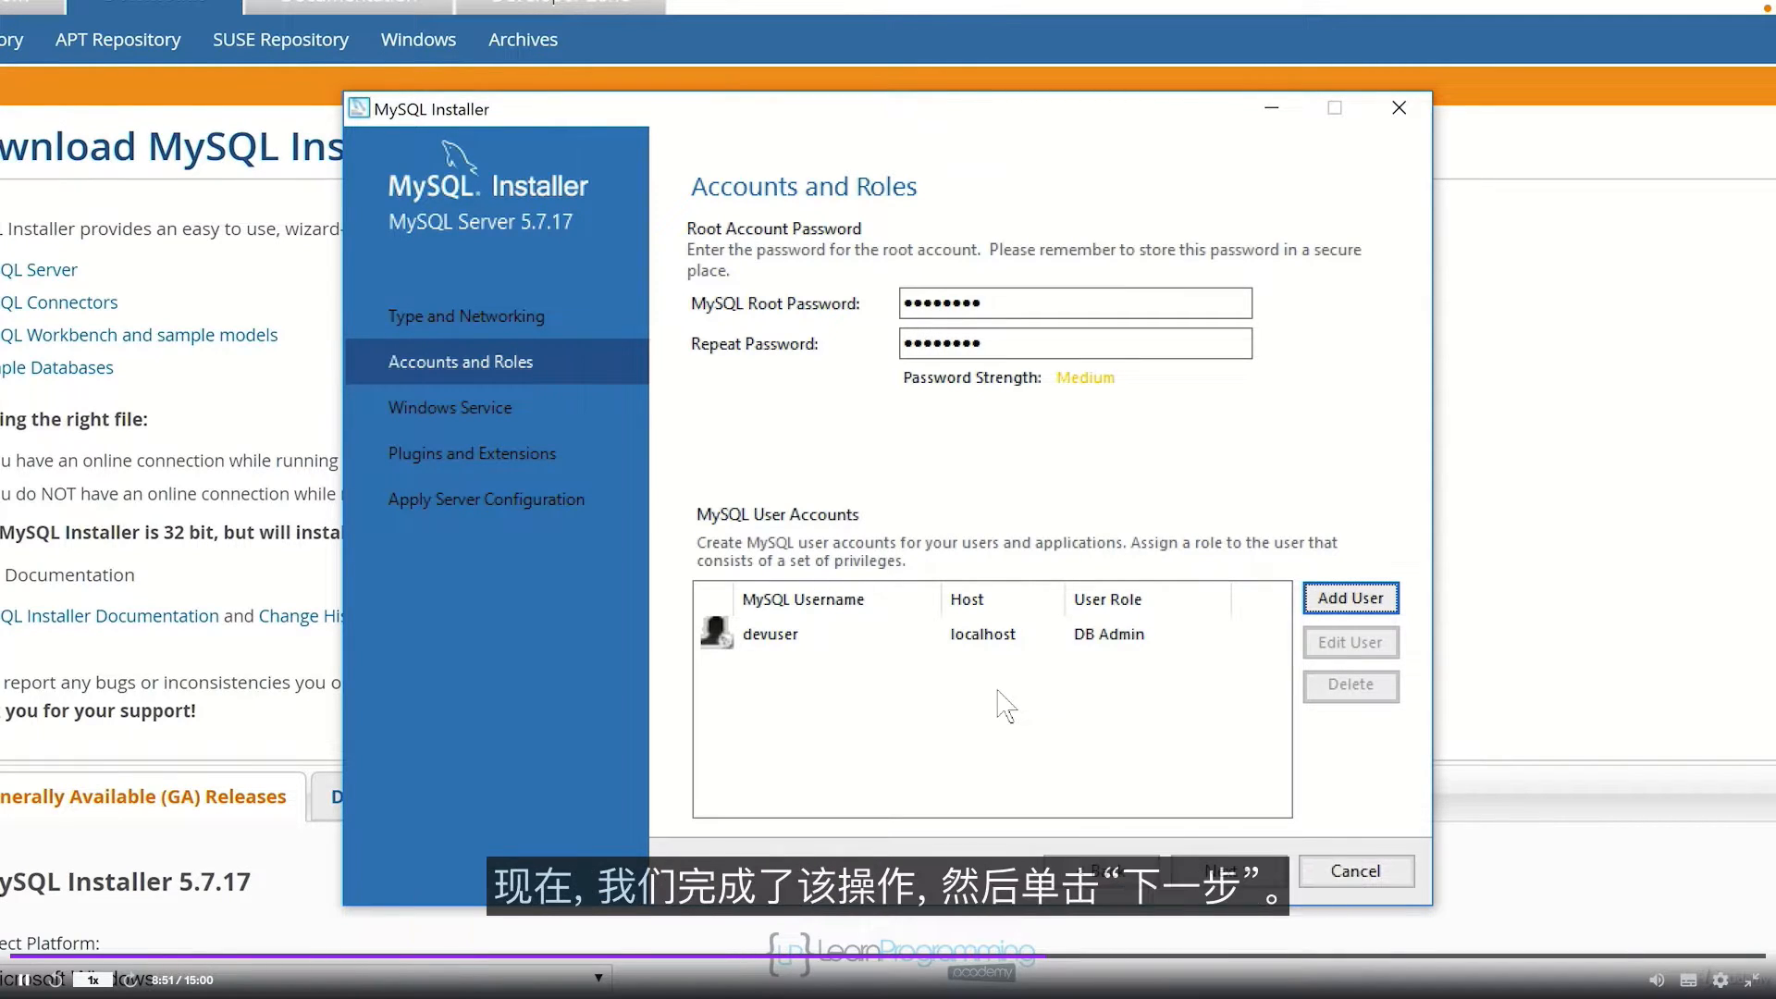
# Step: Accept the default Windows Service and Plugins and Extensions settings
pyautogui.click(1227, 871)
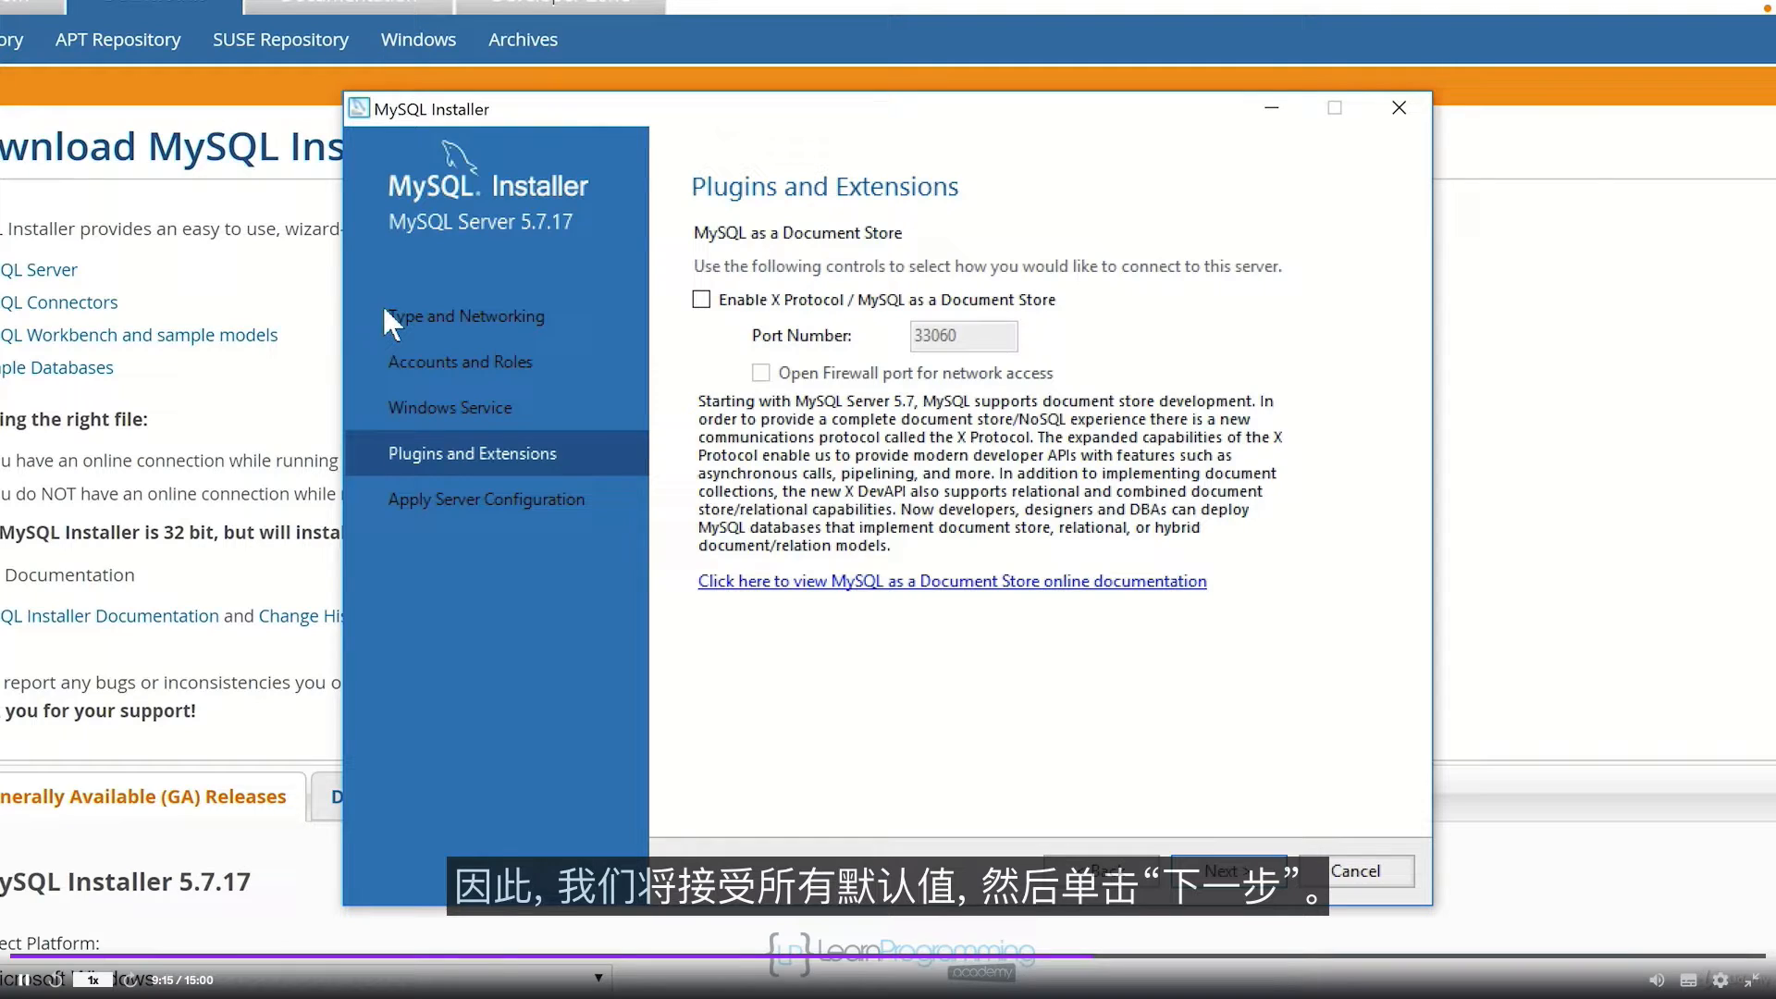
pyautogui.click(1217, 870)
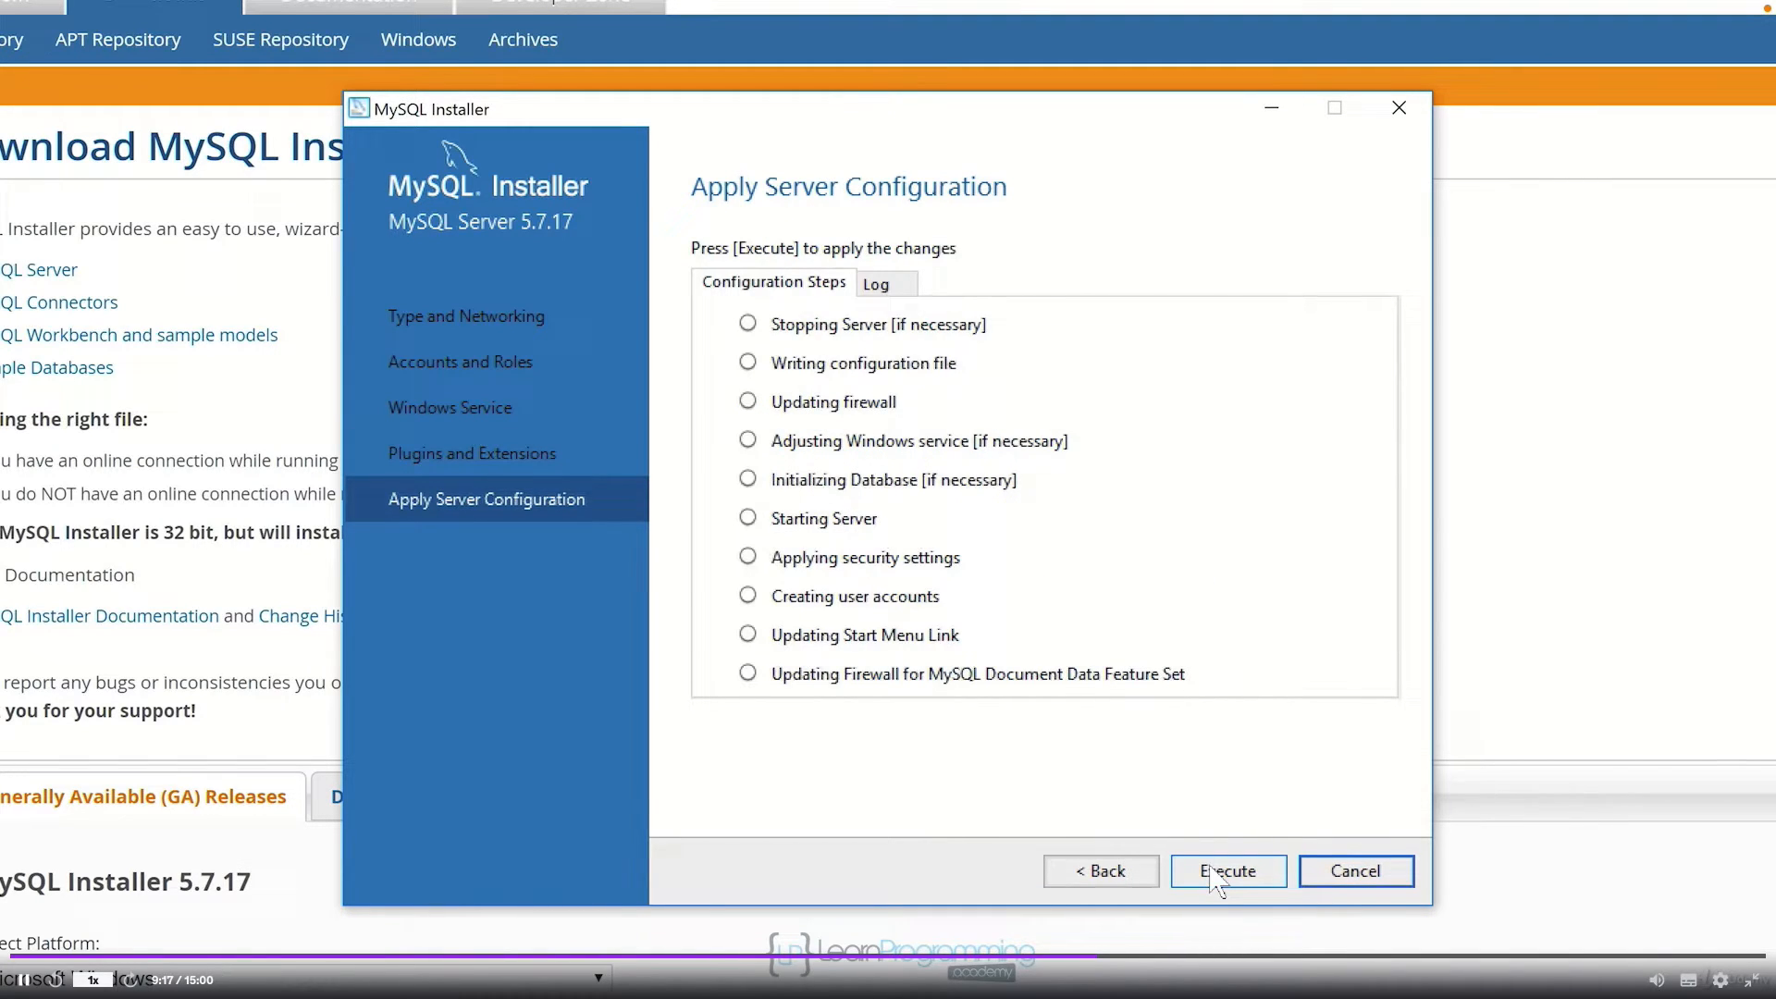
# Step: Execute the MySQL Server 5.7.17 configuration and finish the installation
pyautogui.click(1212, 870)
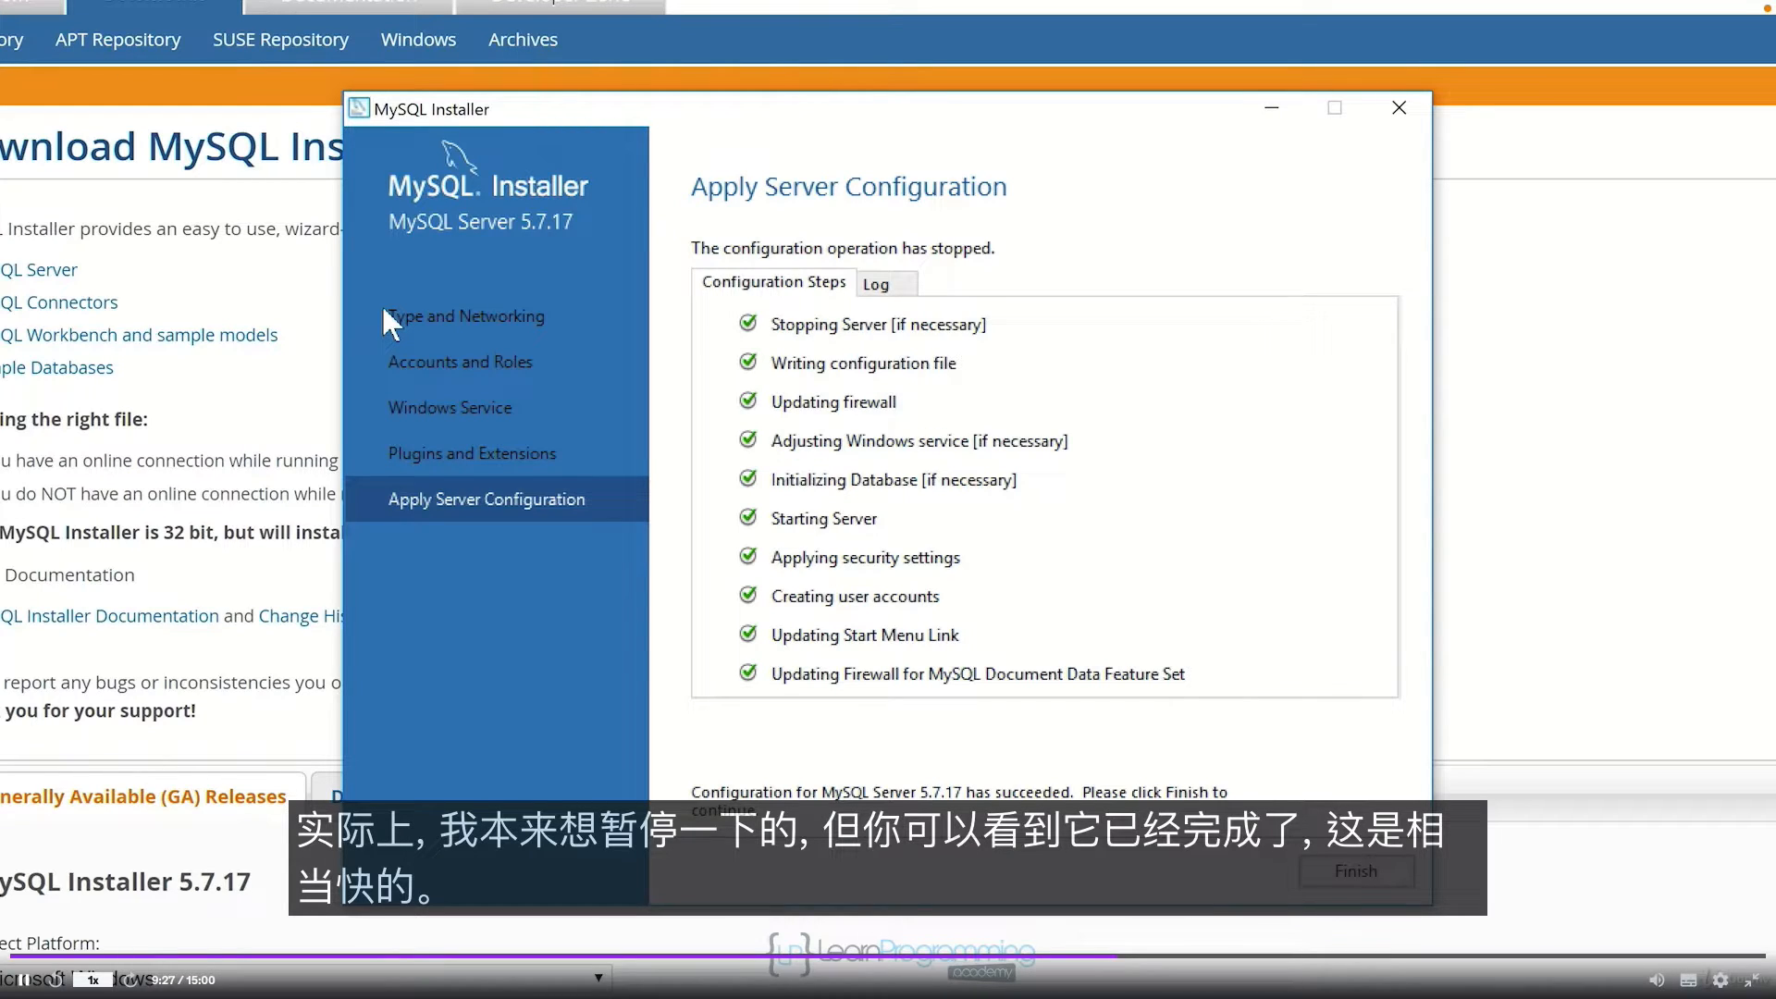
pyautogui.click(1344, 879)
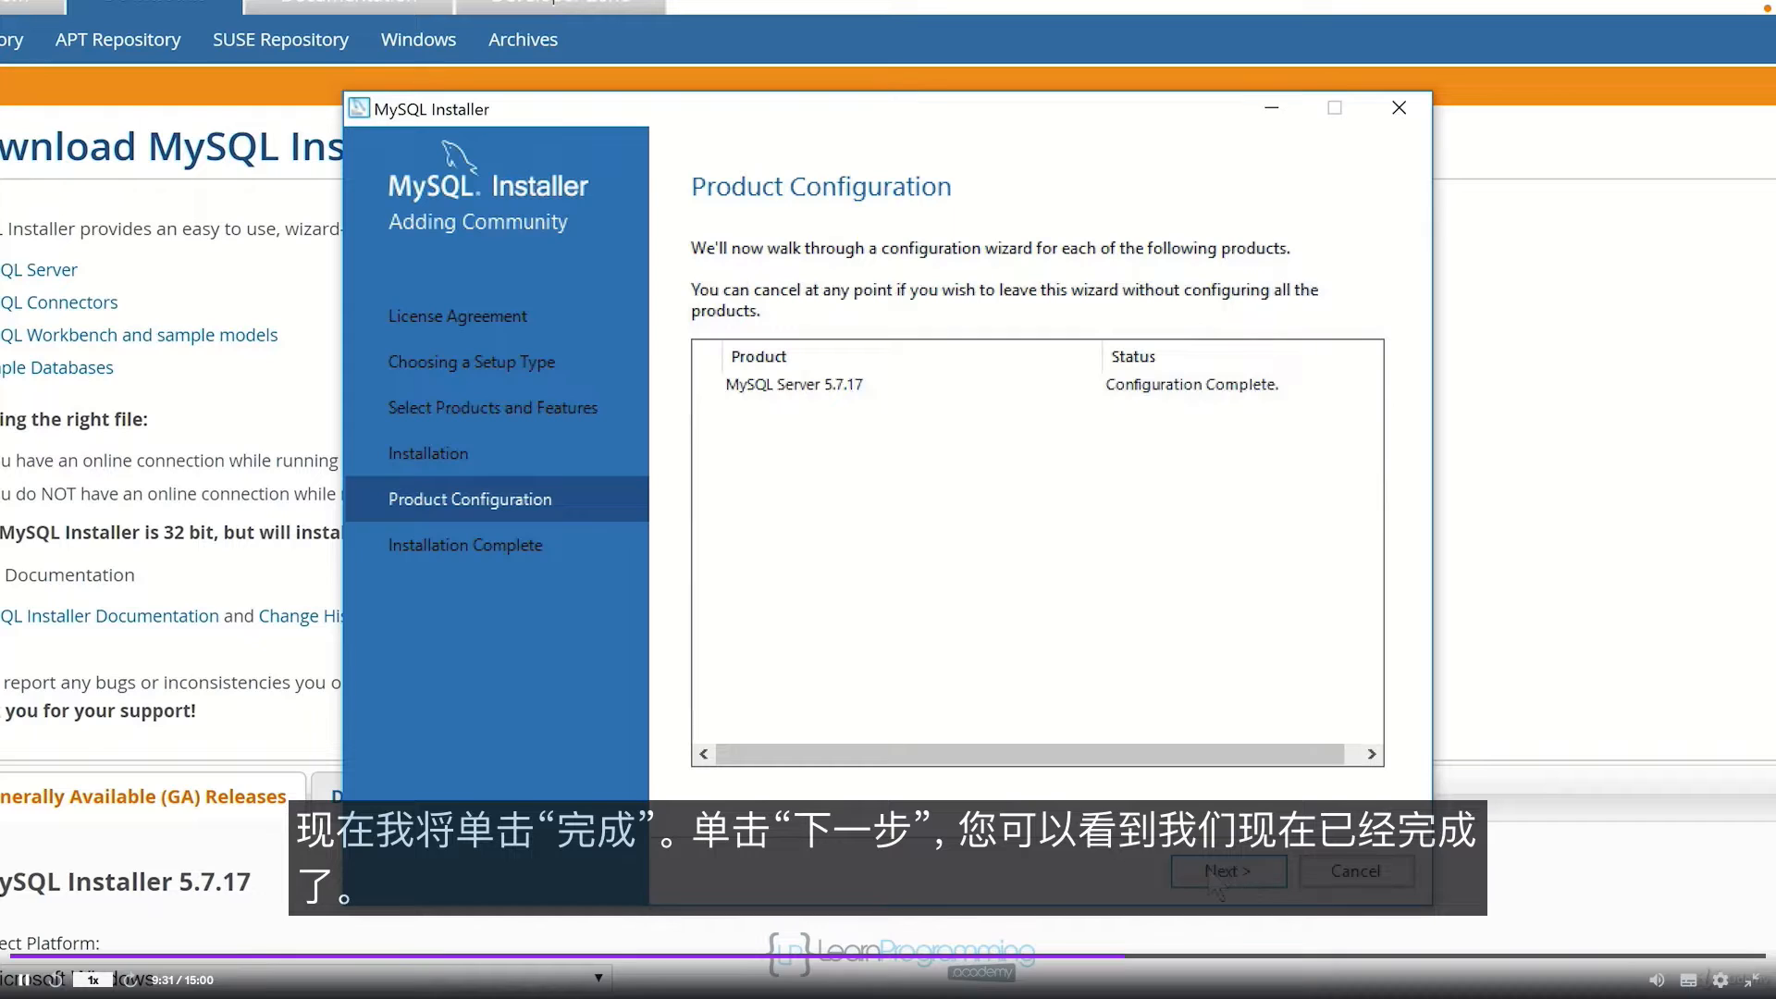
pyautogui.click(1219, 874)
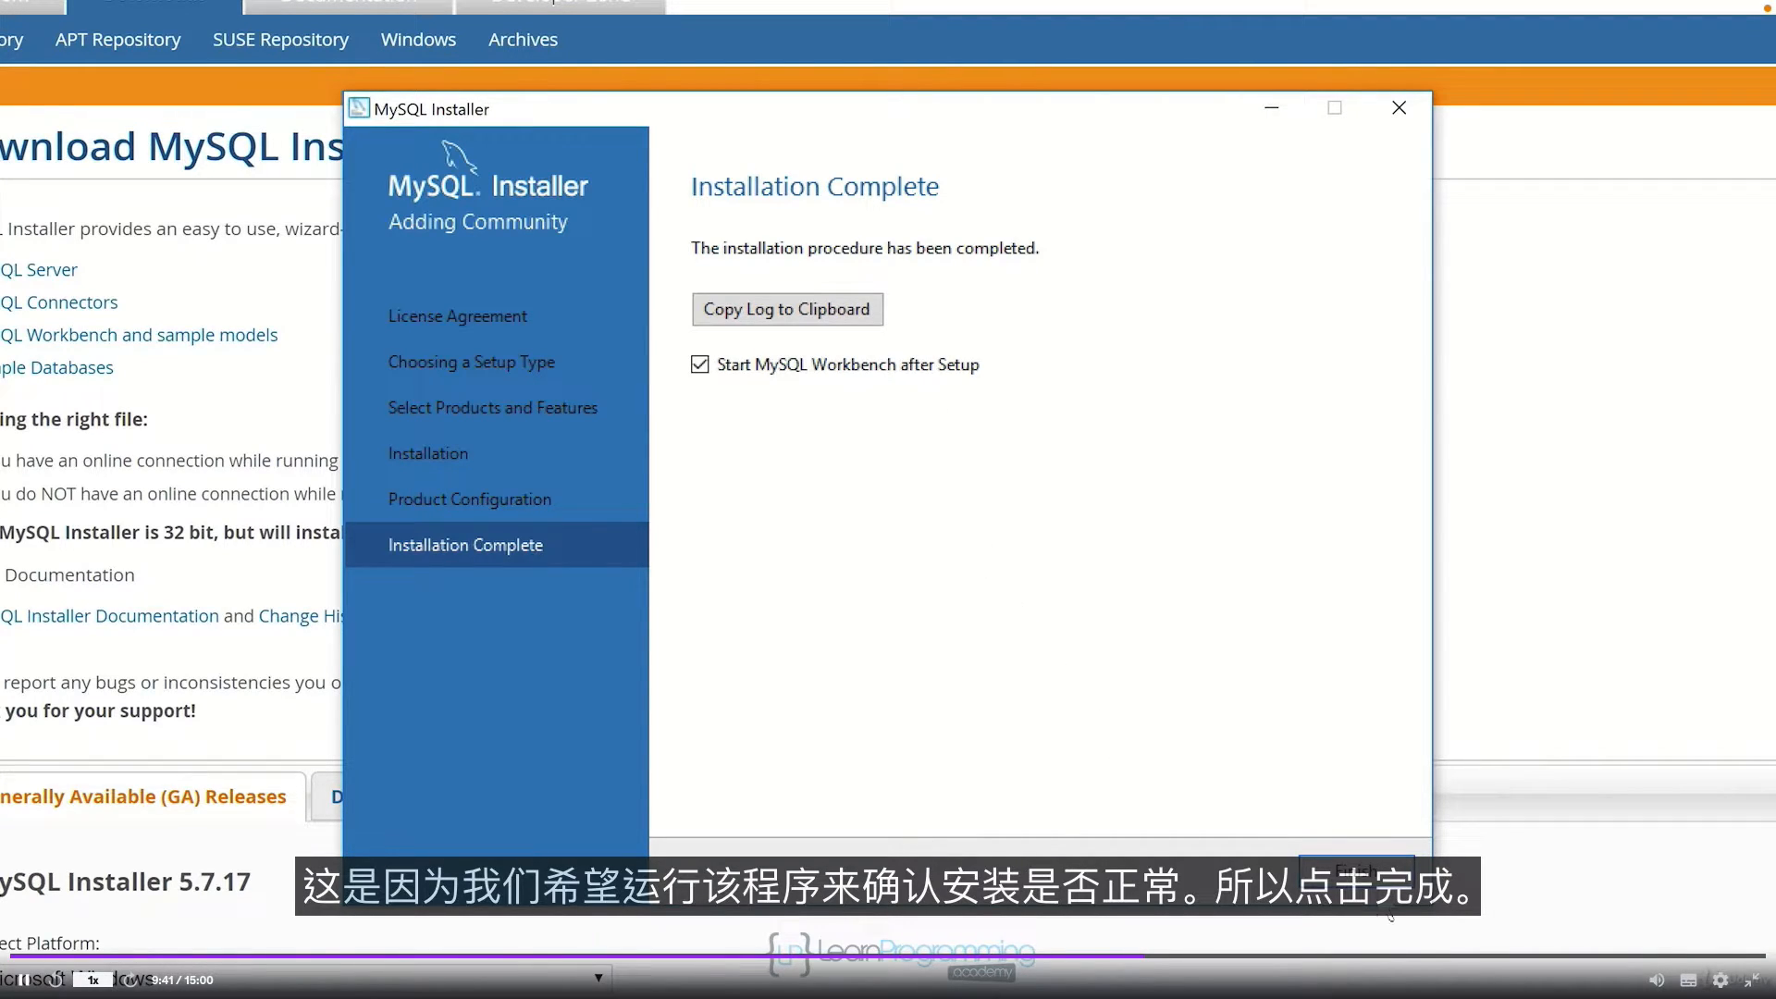
pyautogui.click(1356, 871)
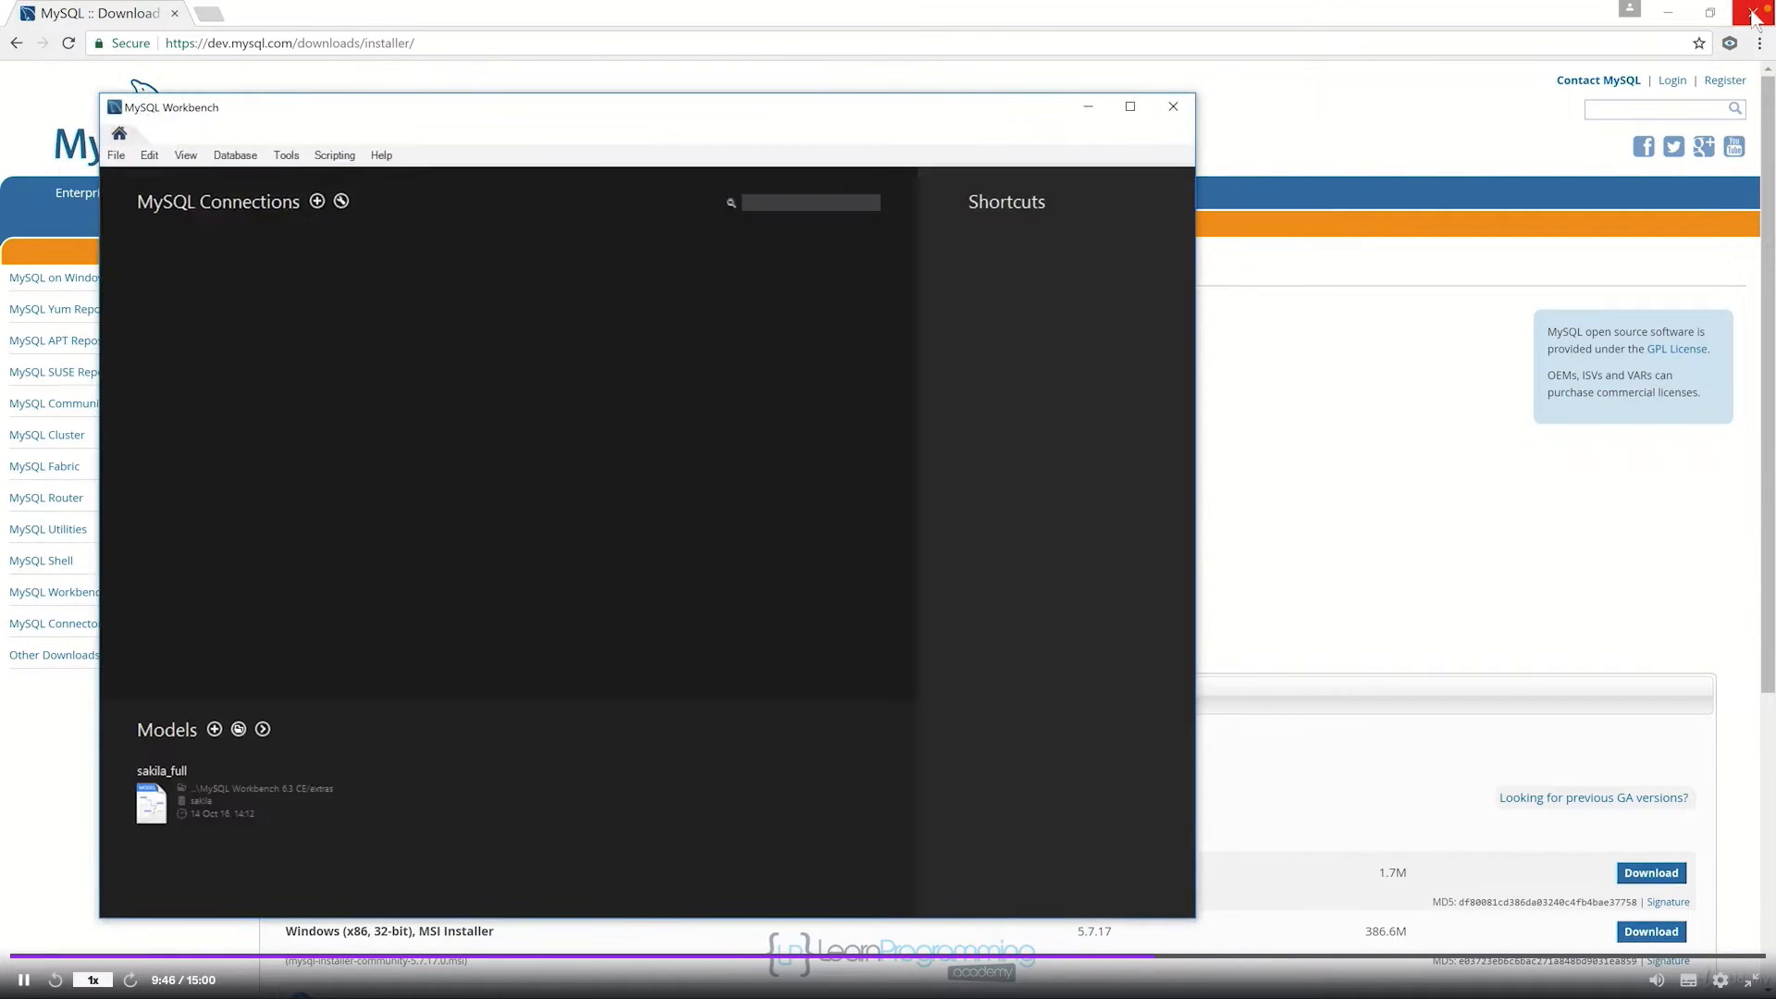
# Step: Close Chrome to reveal the Workbench home screen and bring up the Windows Start menu
pyautogui.click(1754, 17)
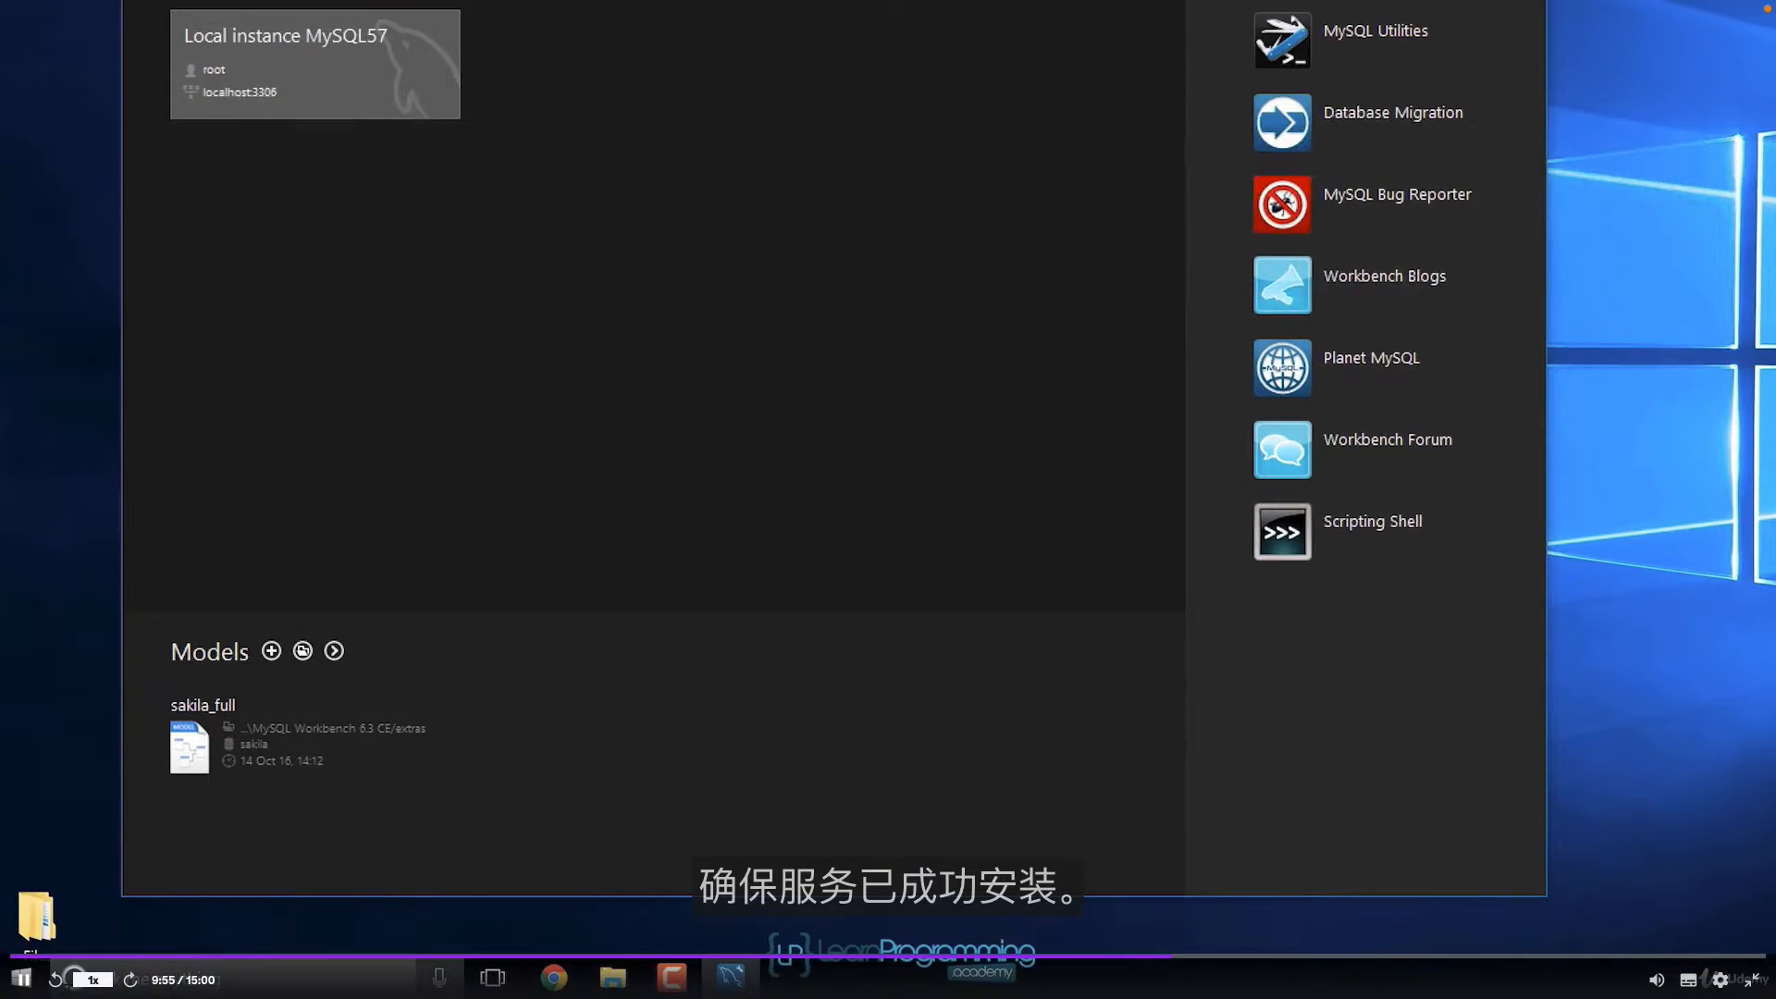
pyautogui.click(20, 979)
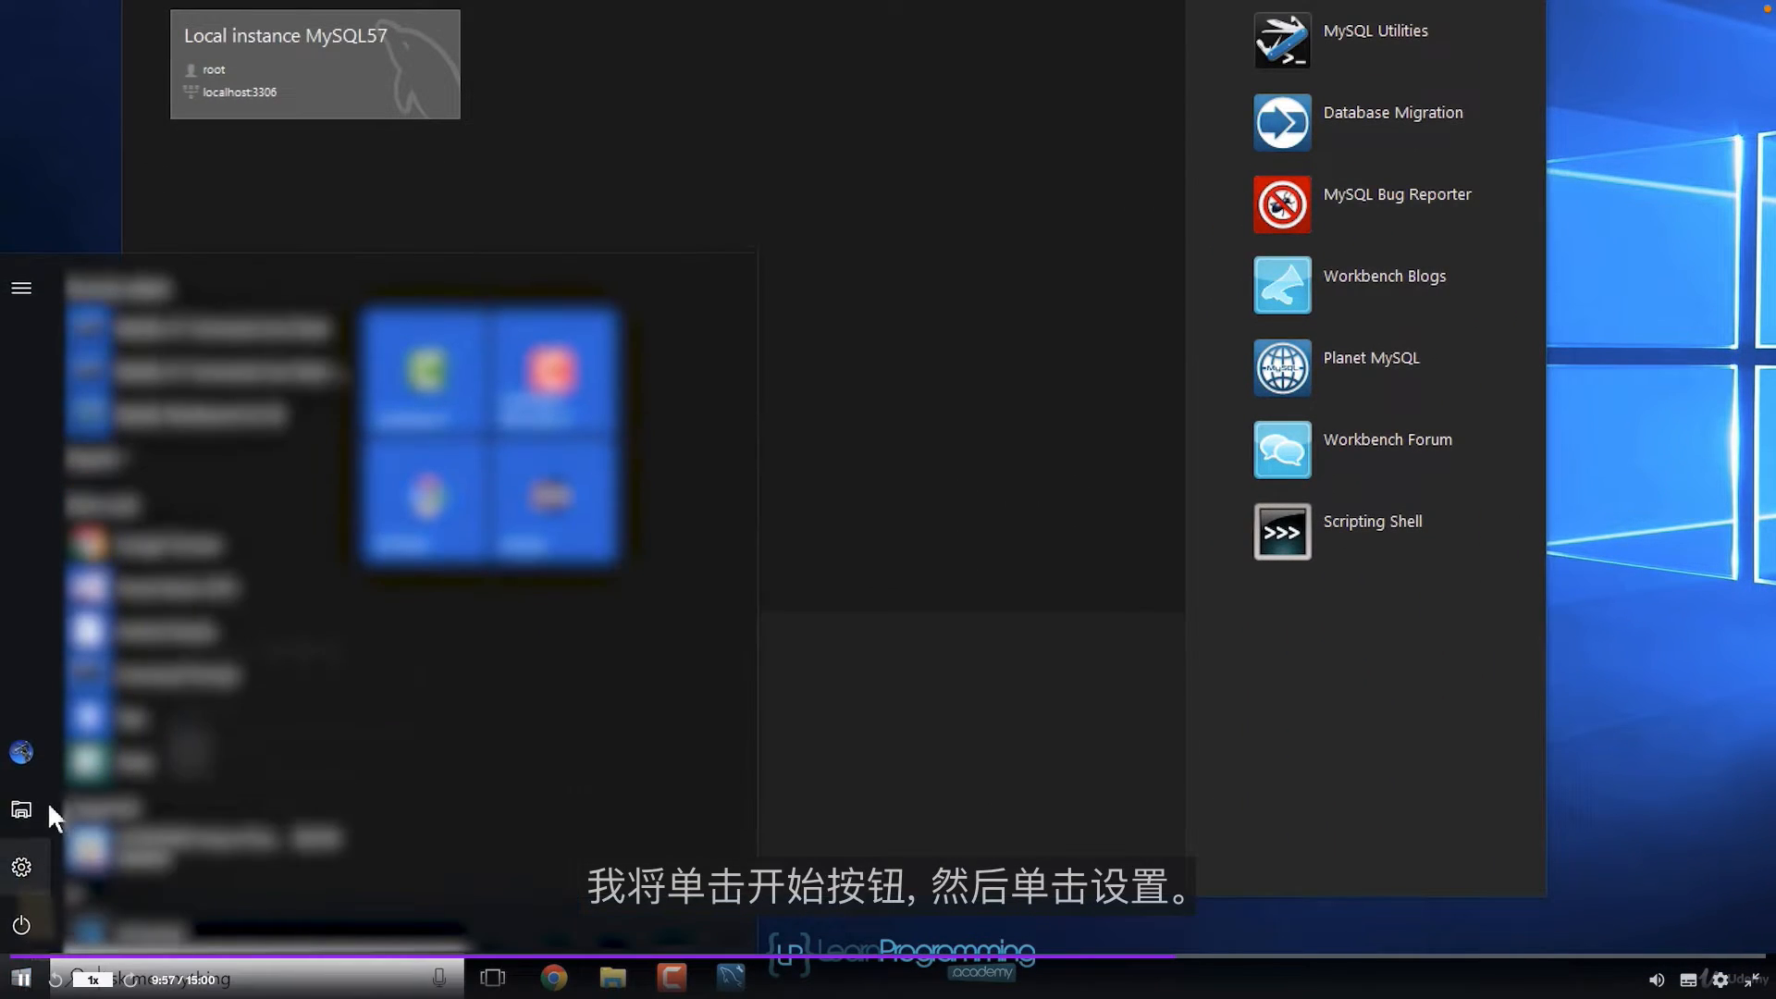
# Step: Search Settings for 'services', open the local services list, and select the MySQL57 service
pyautogui.click(22, 866)
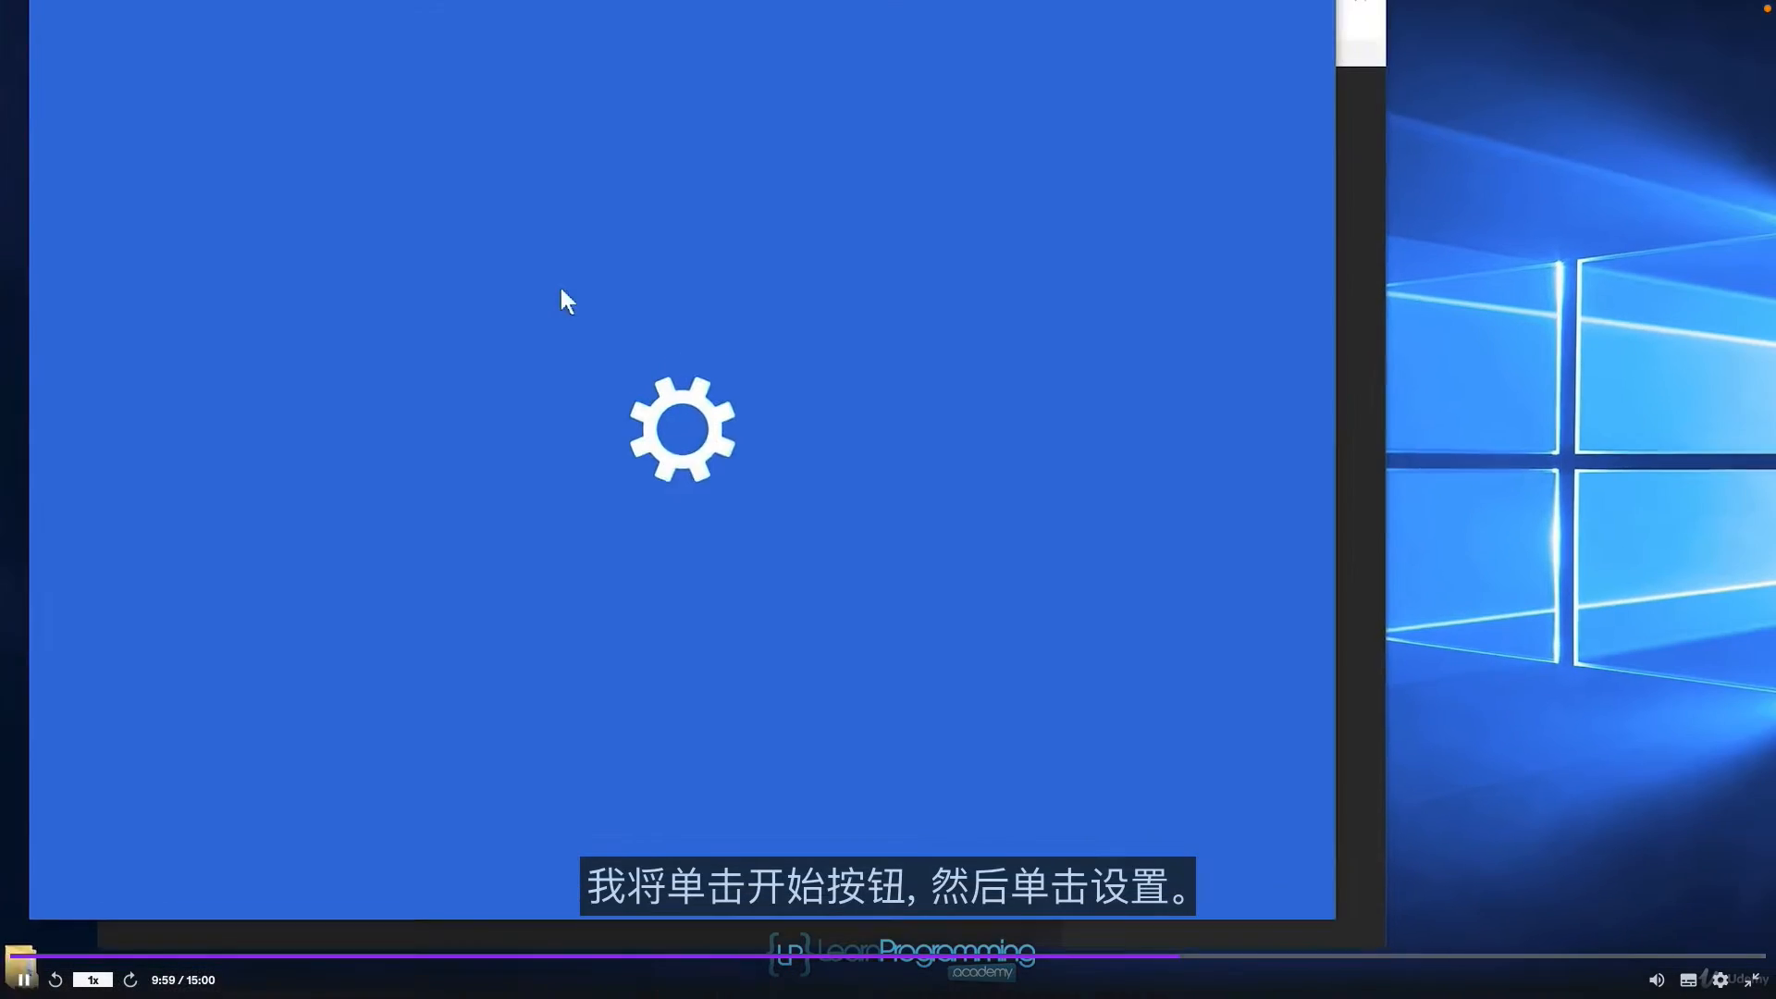
pyautogui.write('services')
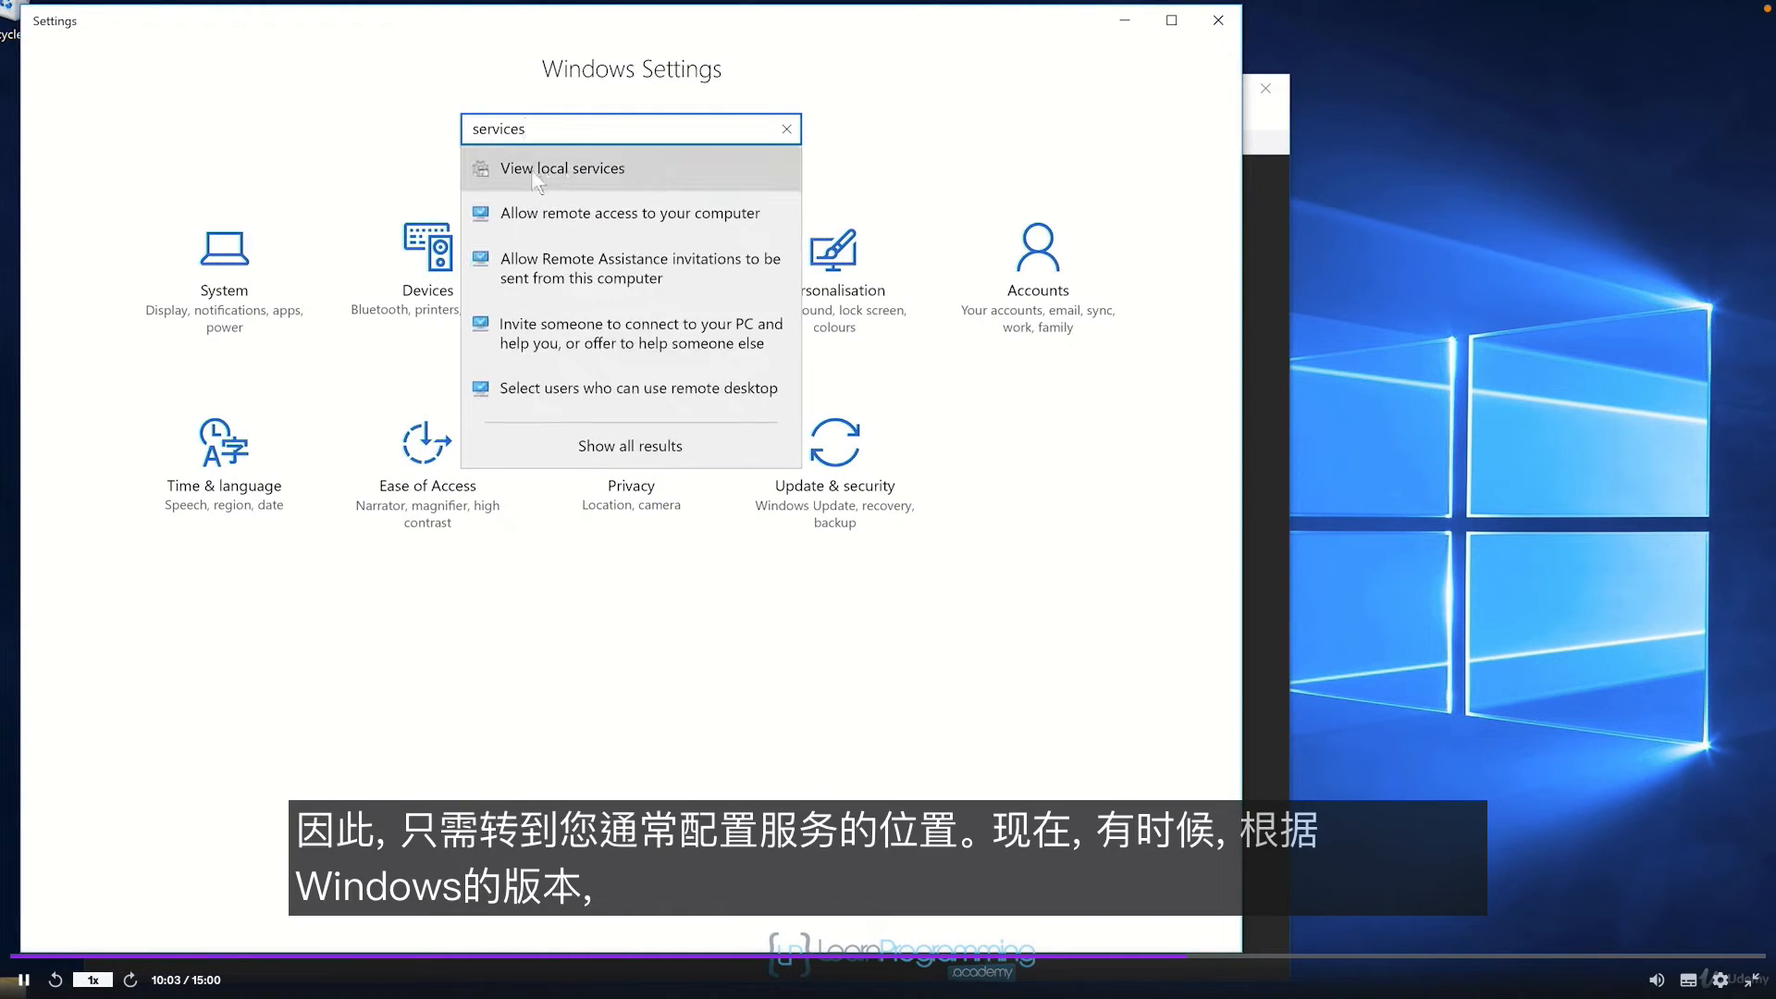
pyautogui.click(537, 176)
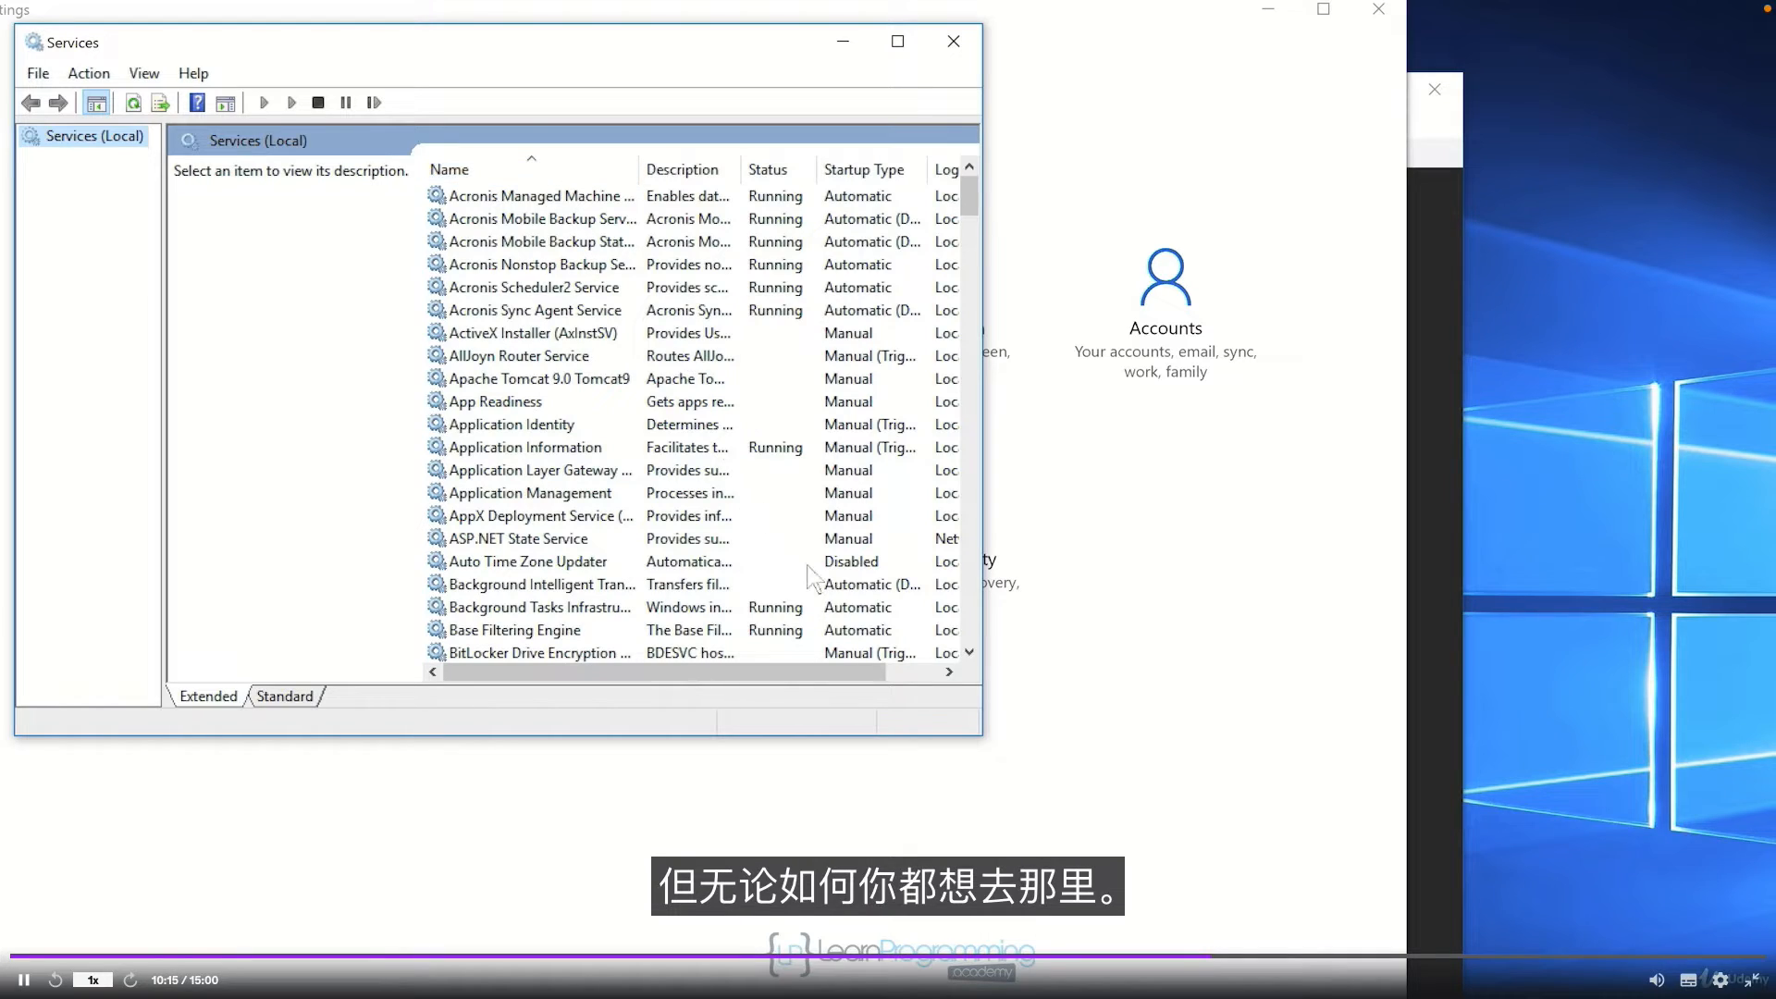
pyautogui.moveTo(983, 740); pyautogui.dragTo(1430, 879)
pyautogui.scroll(-13, 532, 522)
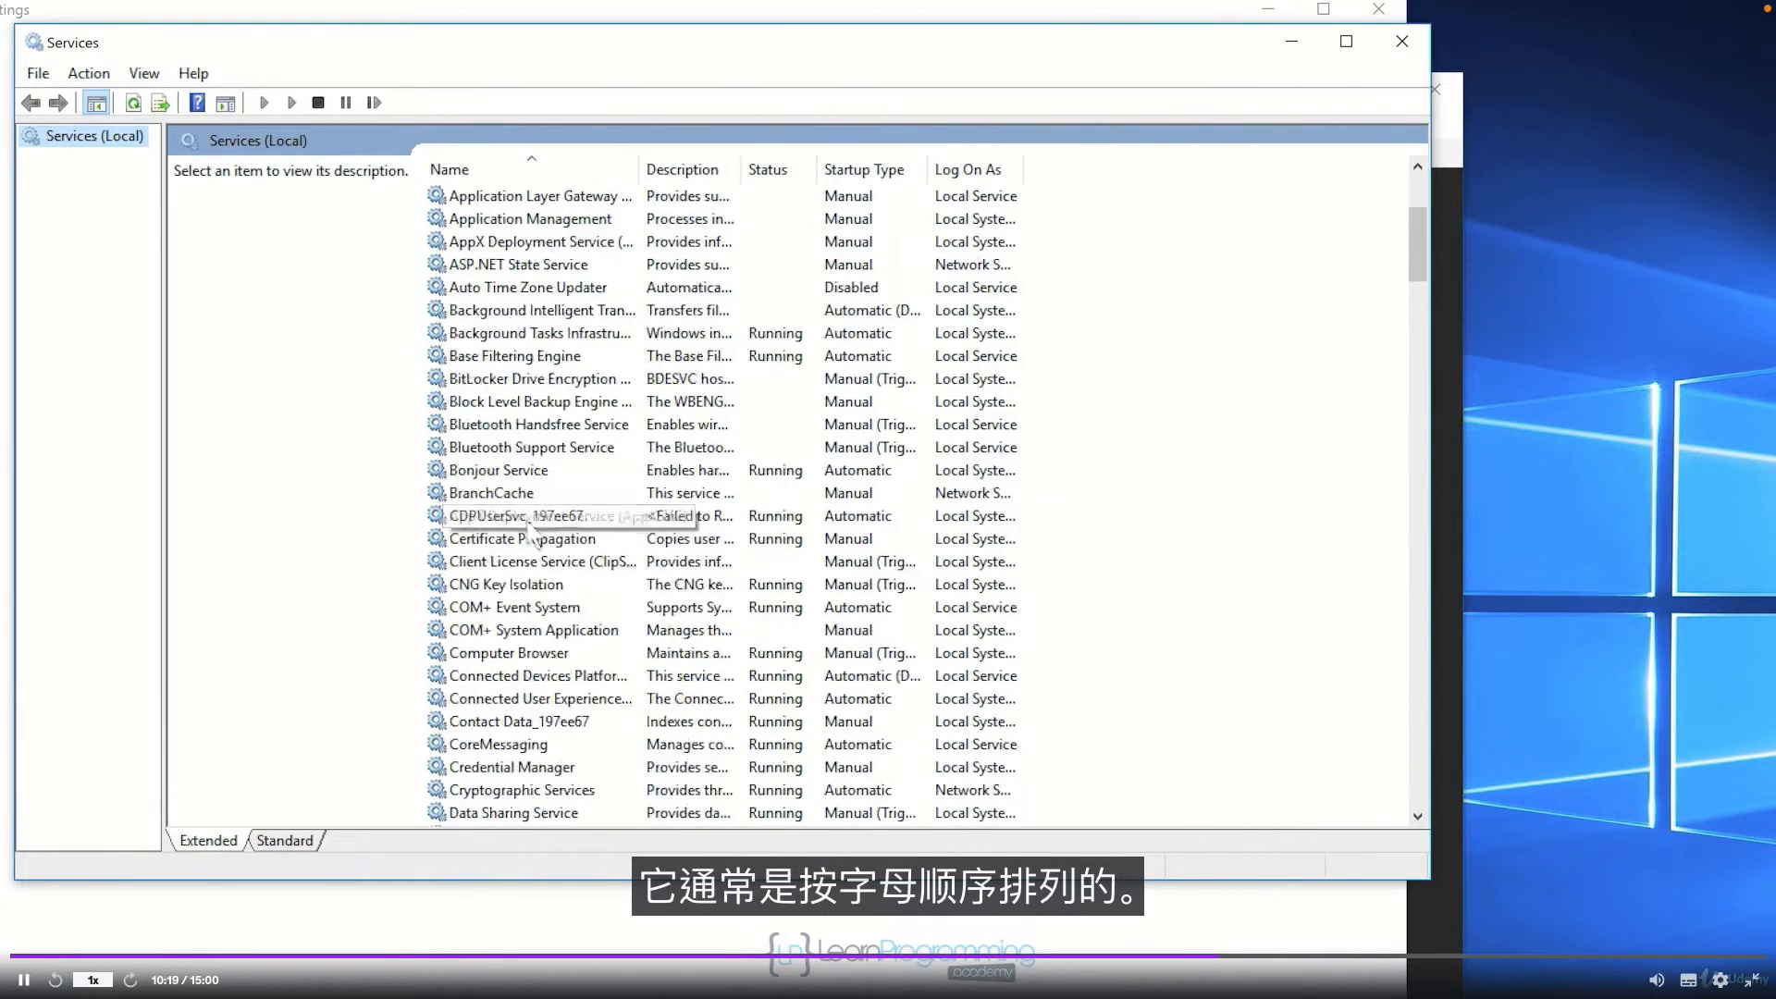
pyautogui.scroll(-17, 535, 532)
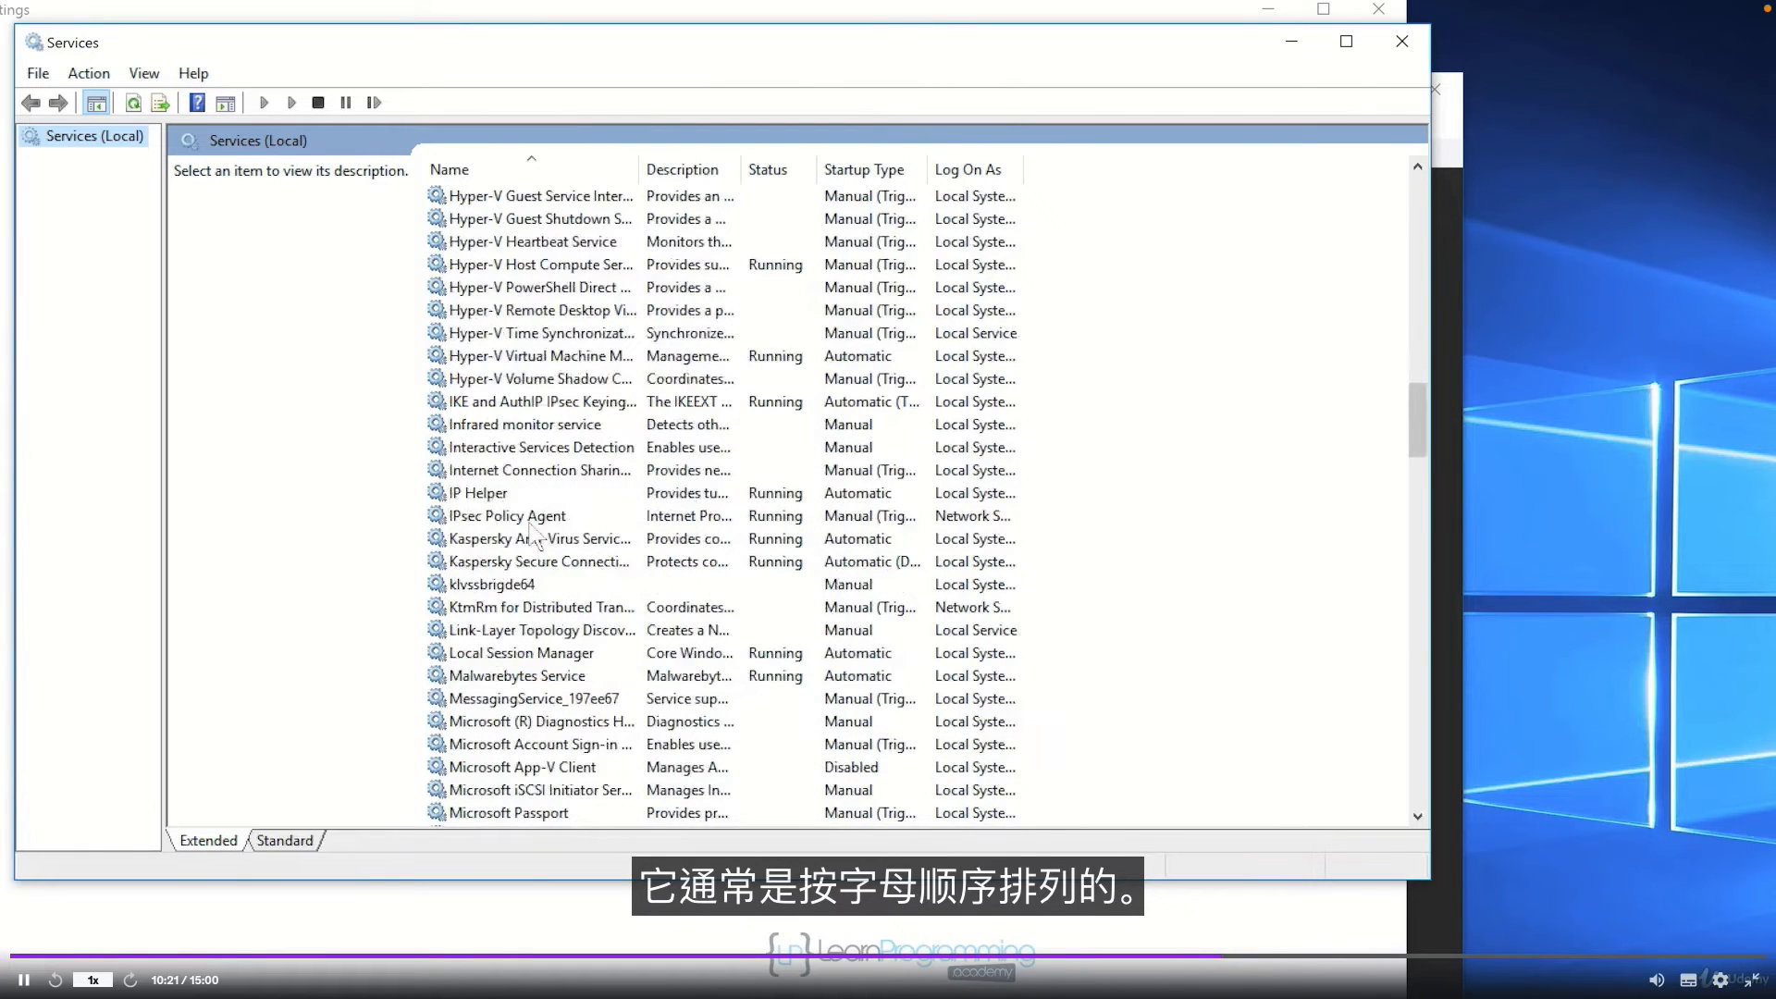
pyautogui.scroll(-2, 534, 529)
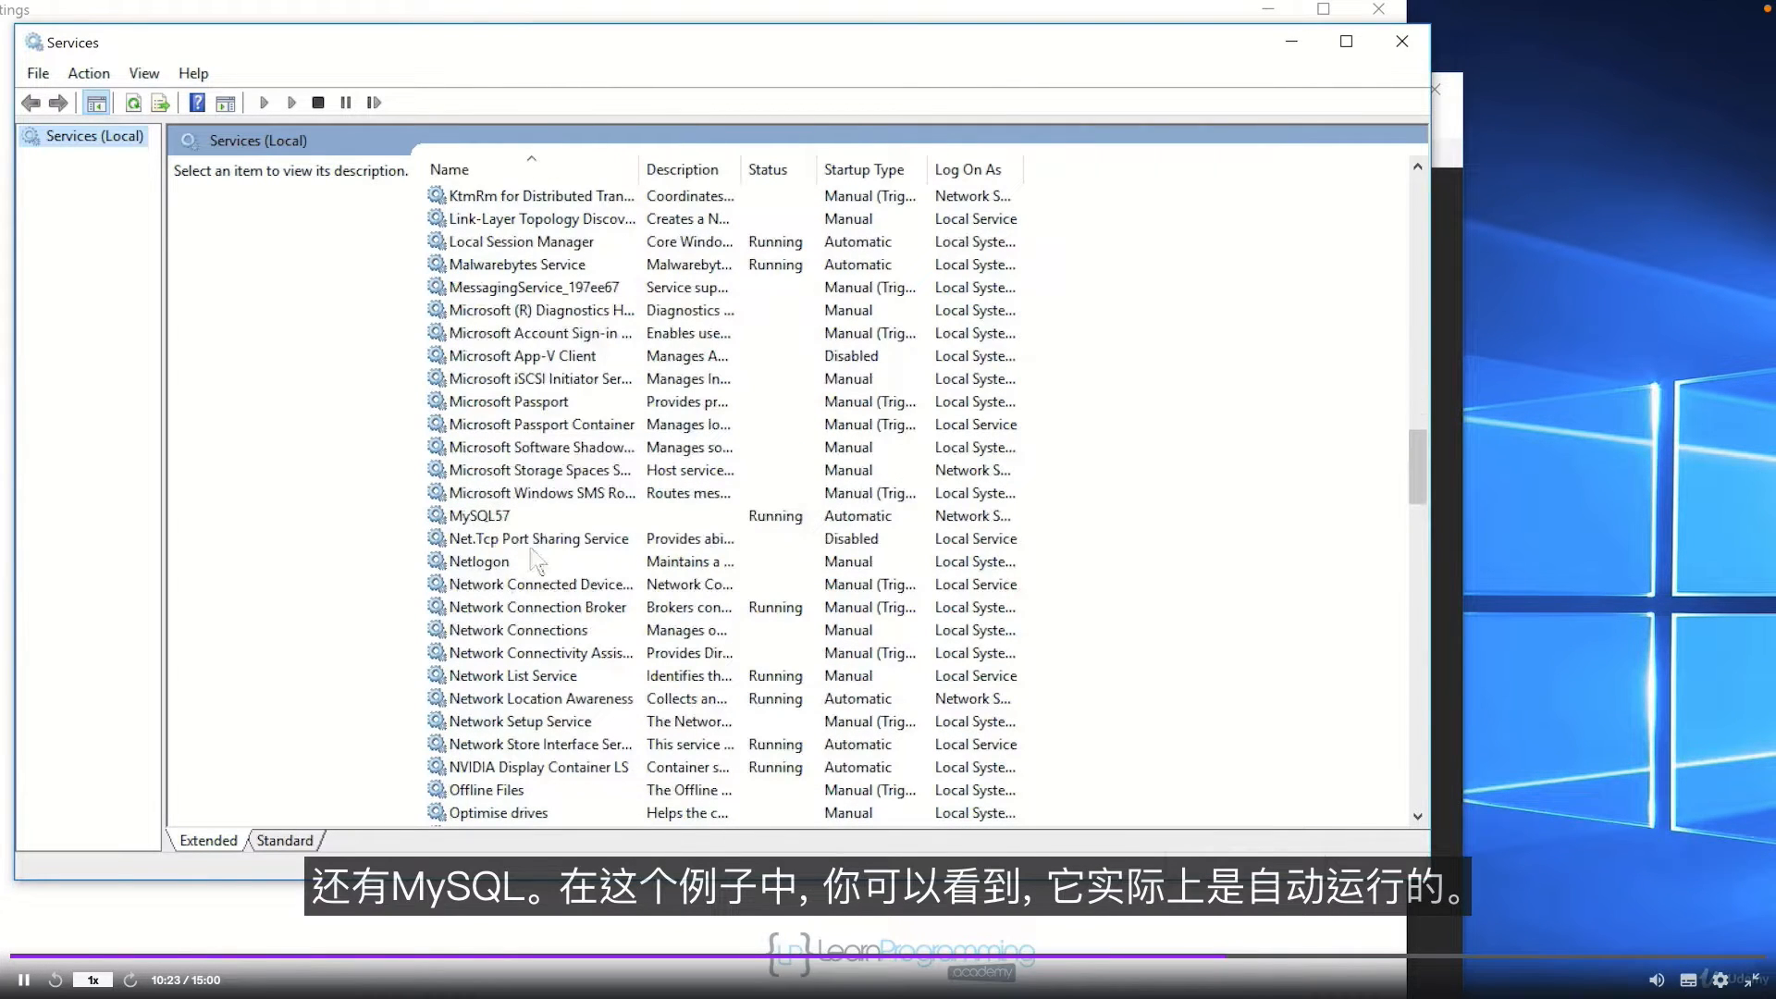
pyautogui.click(539, 516)
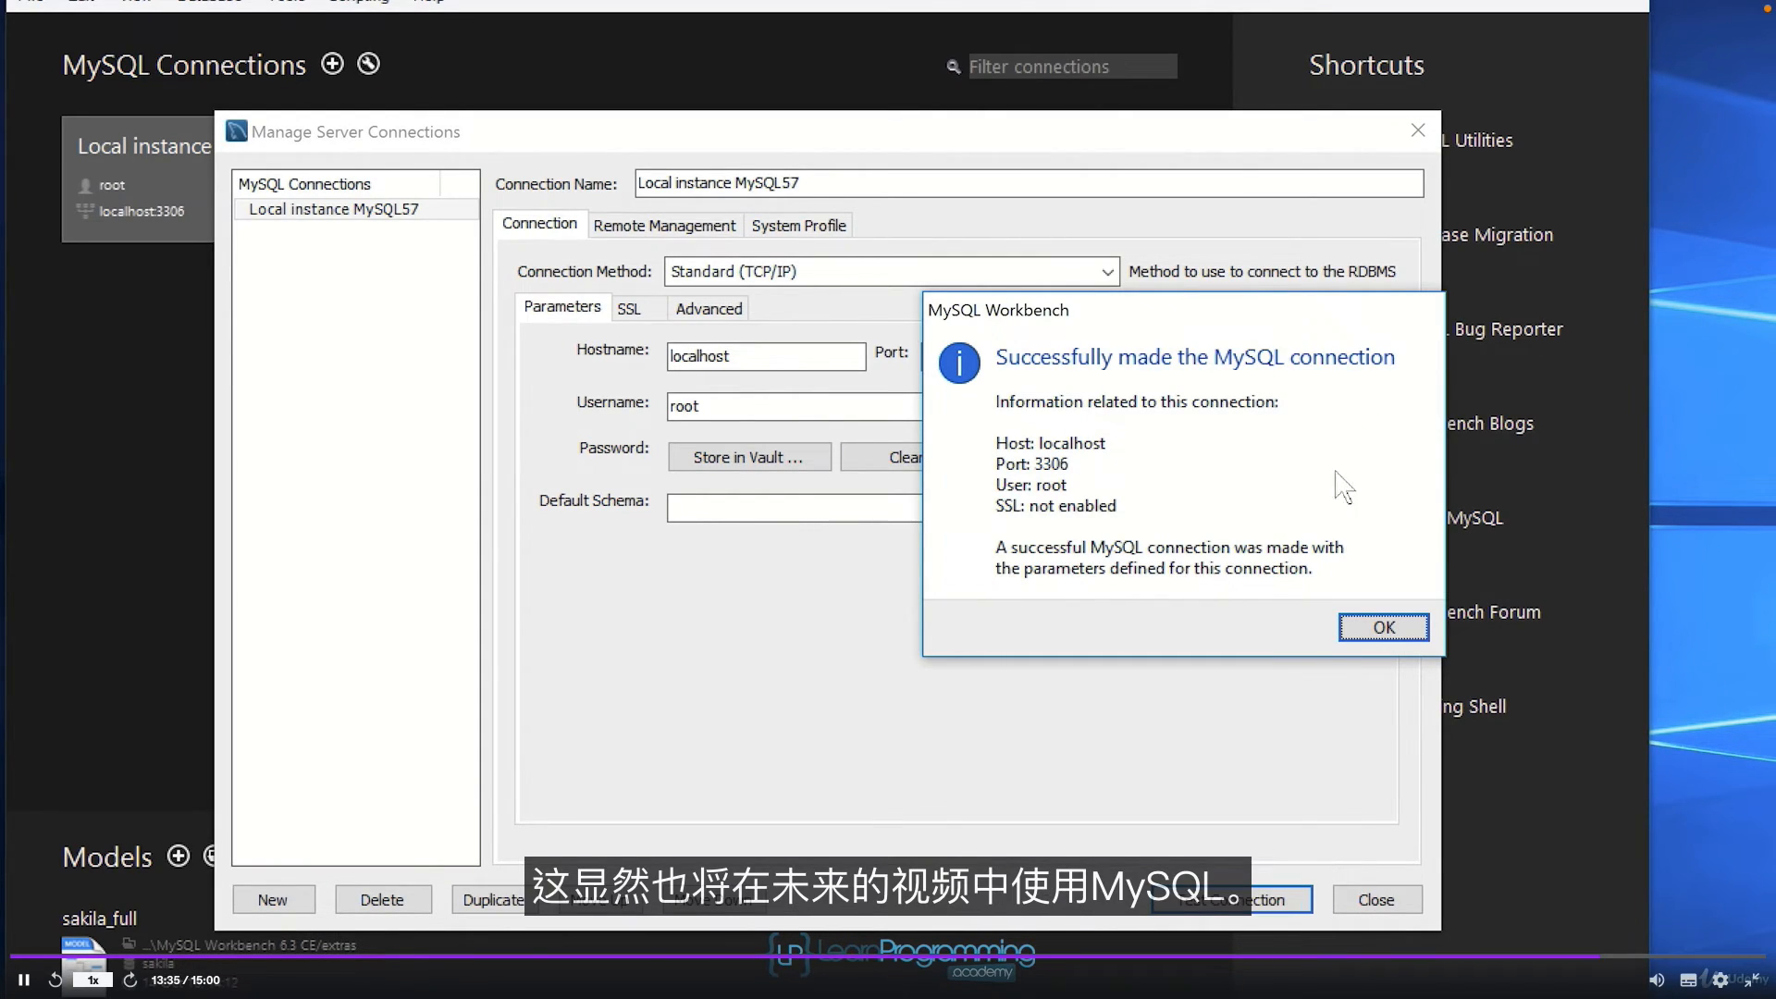
# Step: Dismiss the successful test message and close Manage Server Connections to return home
pyautogui.click(1362, 625)
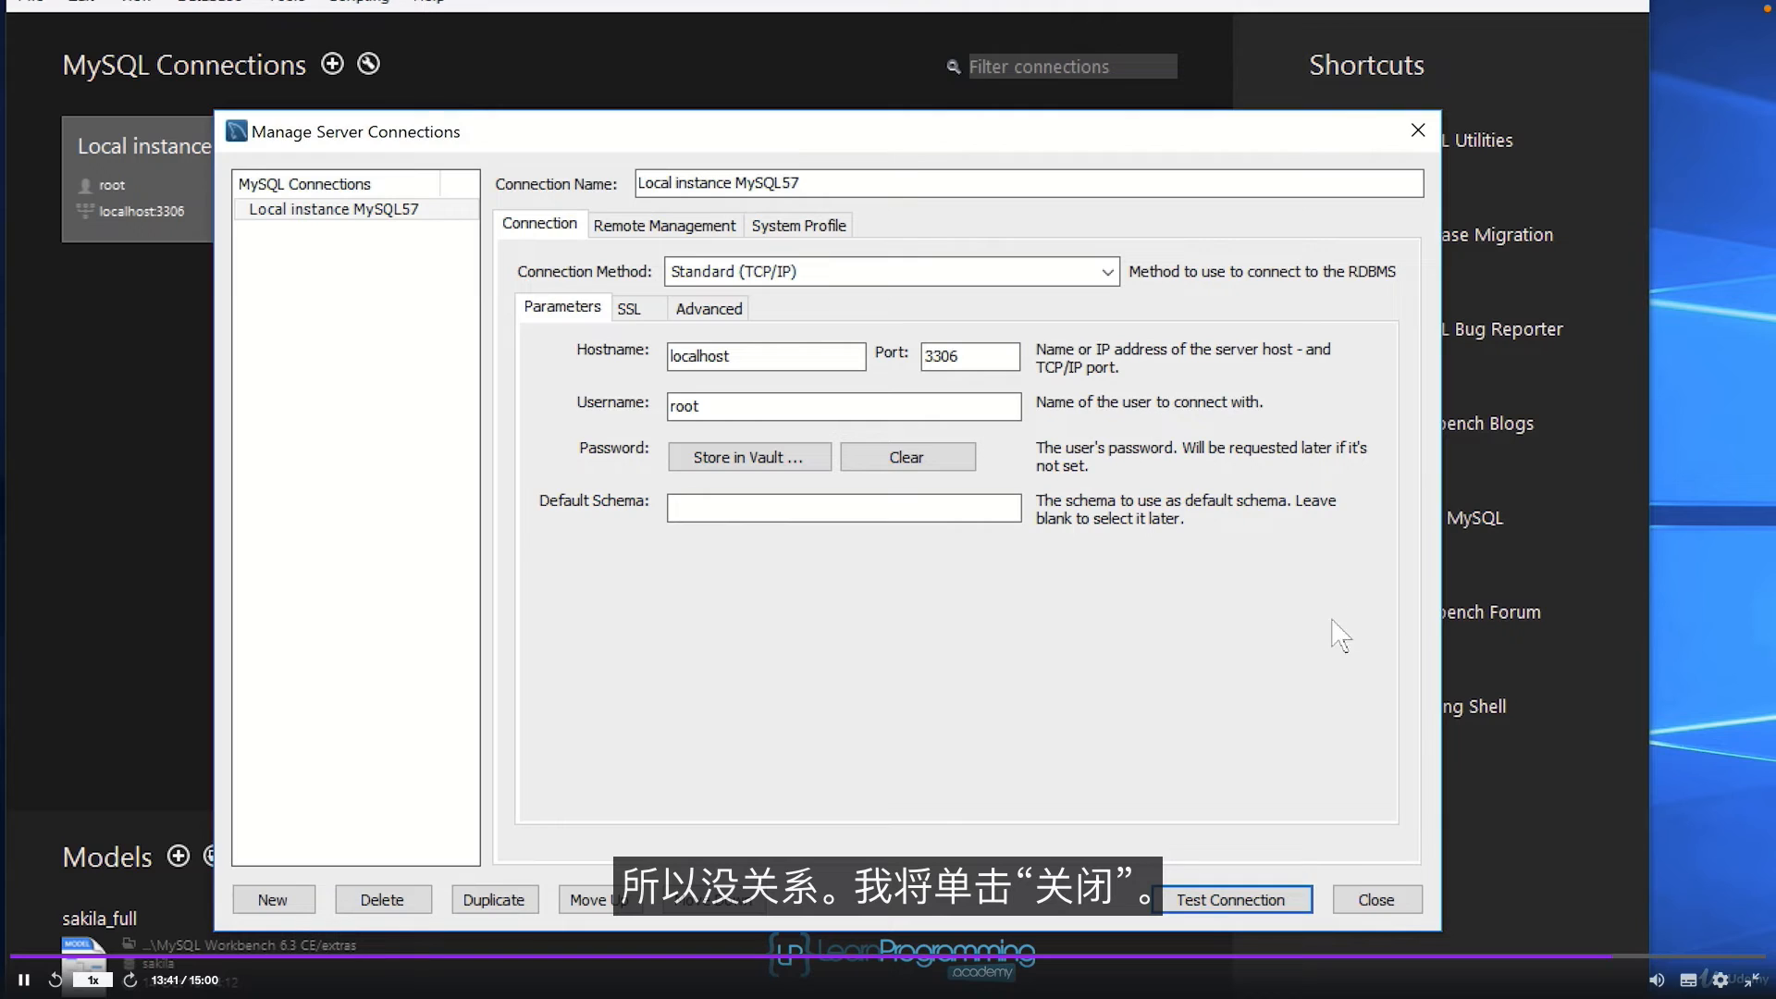
pyautogui.click(1379, 897)
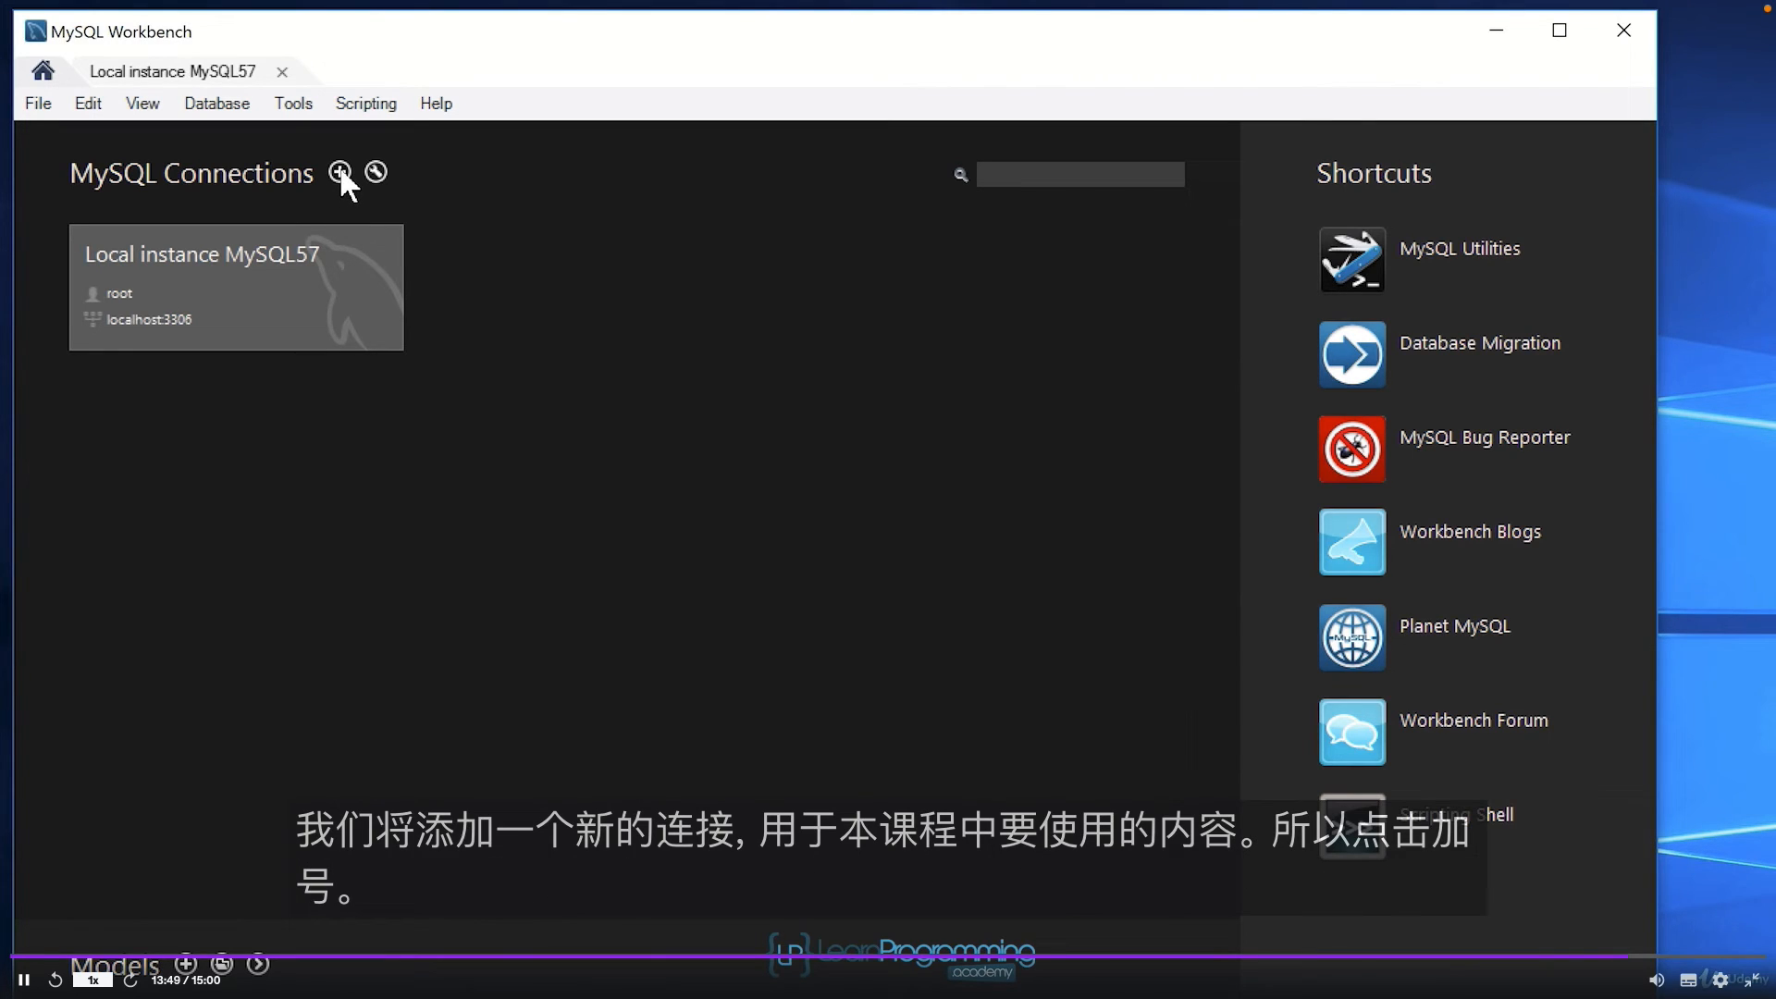
# Step: Create a new connection named 'development' with username devuser instead of root
pyautogui.click(339, 172)
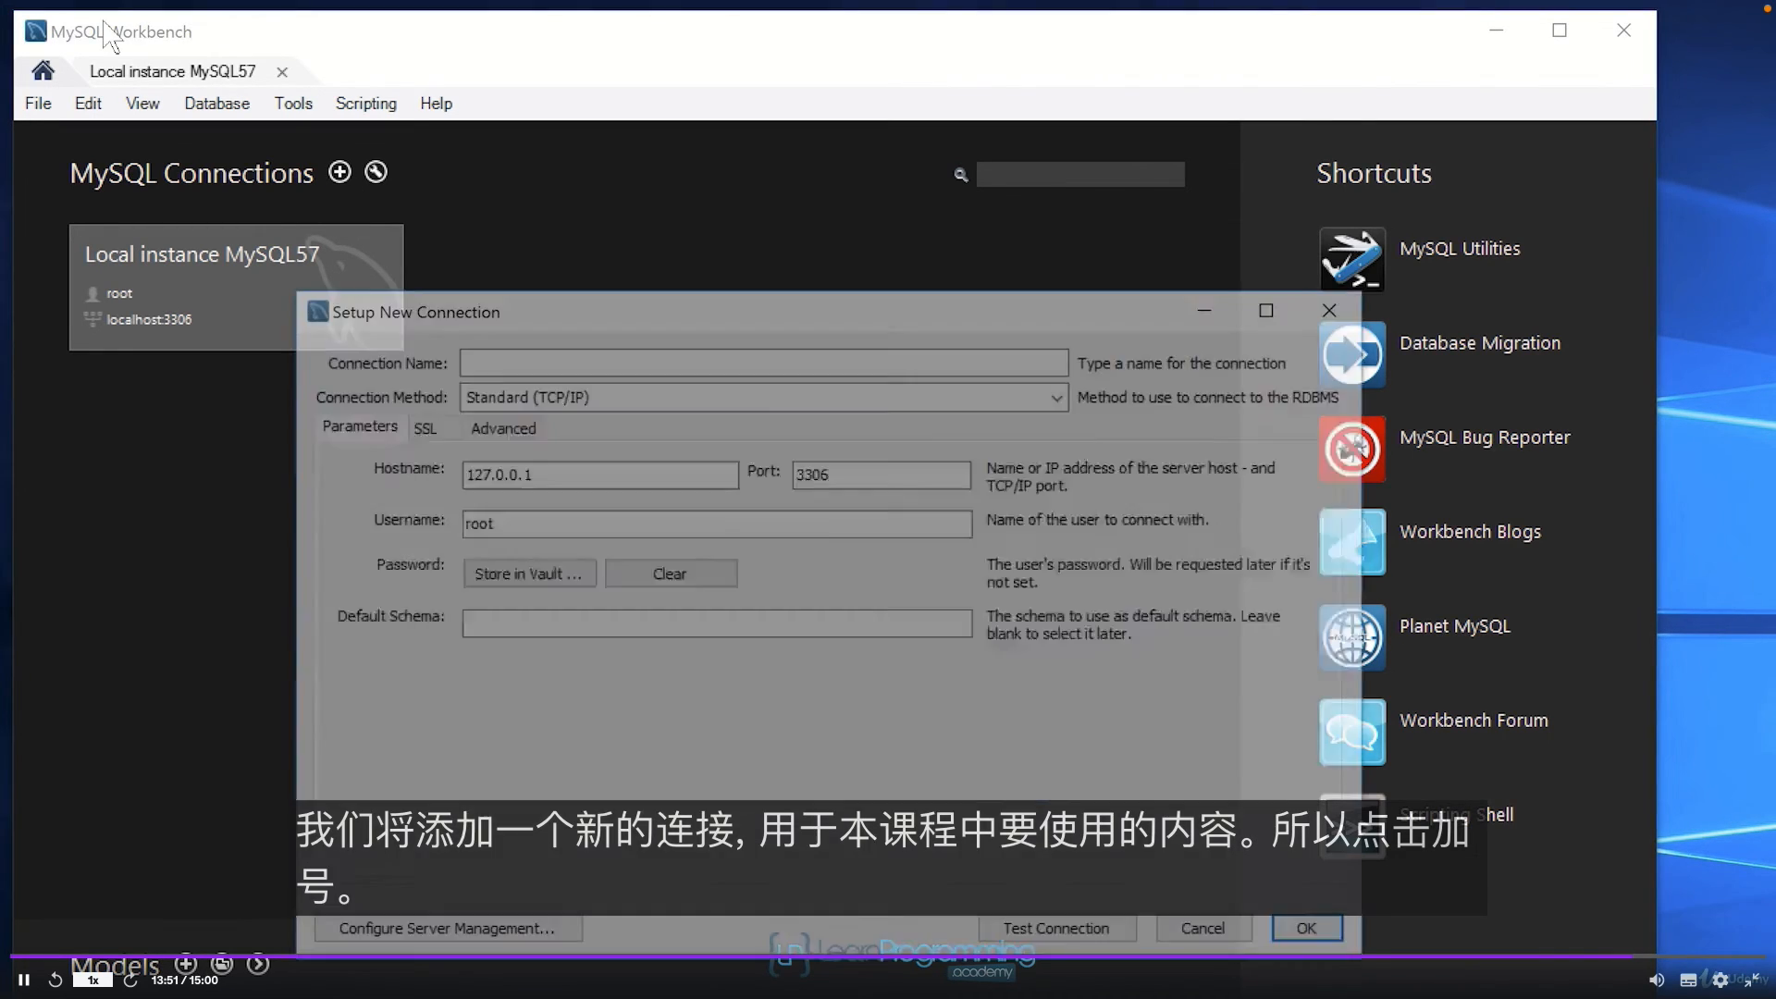
pyautogui.click(587, 360)
pyautogui.write('development')
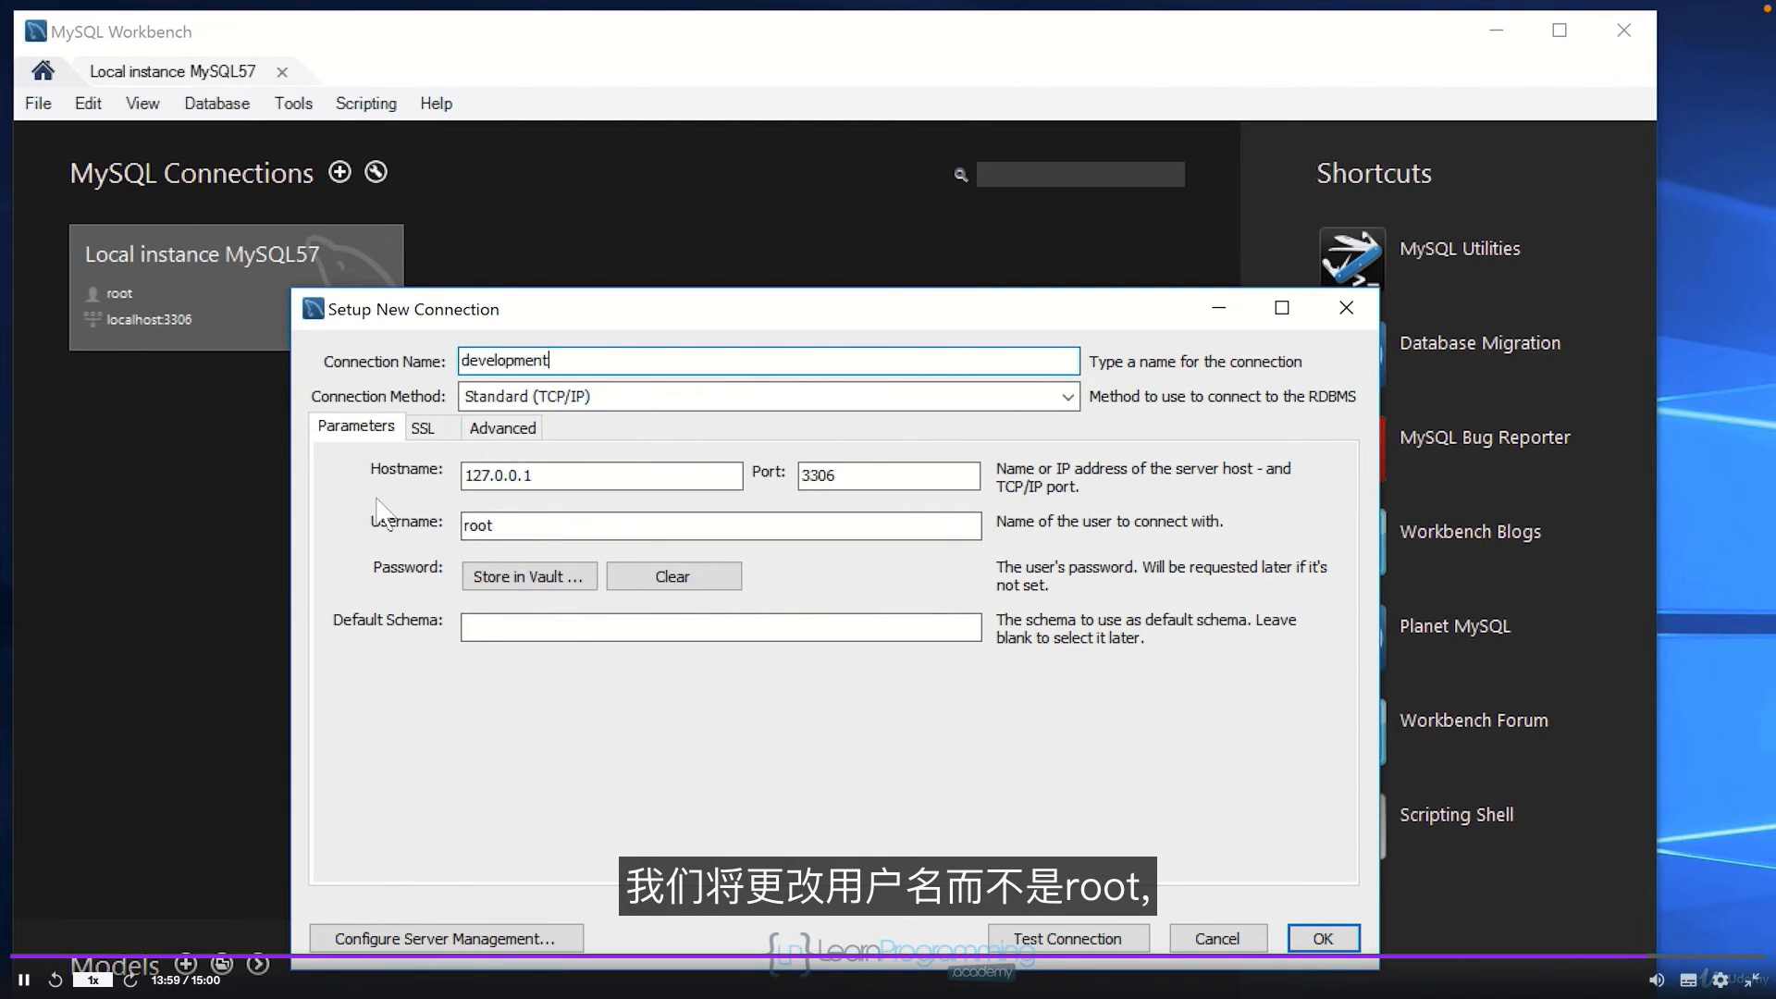
pyautogui.moveTo(503, 528); pyautogui.dragTo(410, 523)
pyautogui.write('devuser')
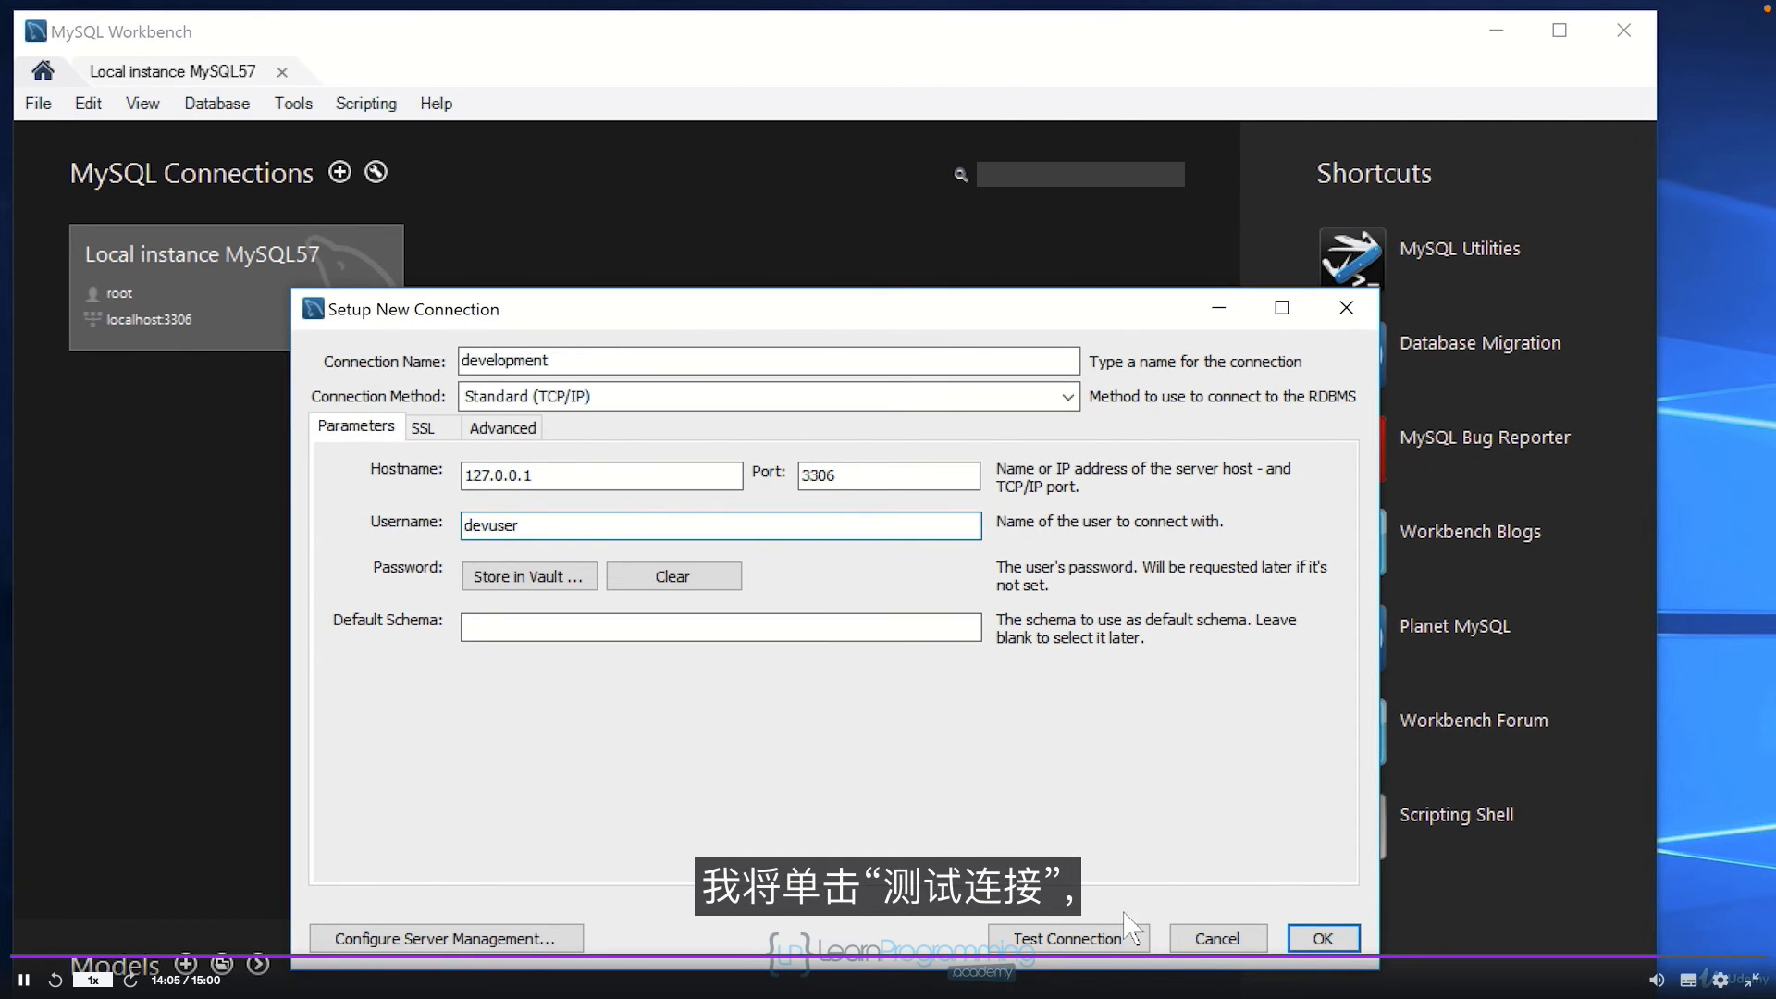
# Step: Test the development connection with the devuser password and acknowledge the success message
pyautogui.click(1080, 942)
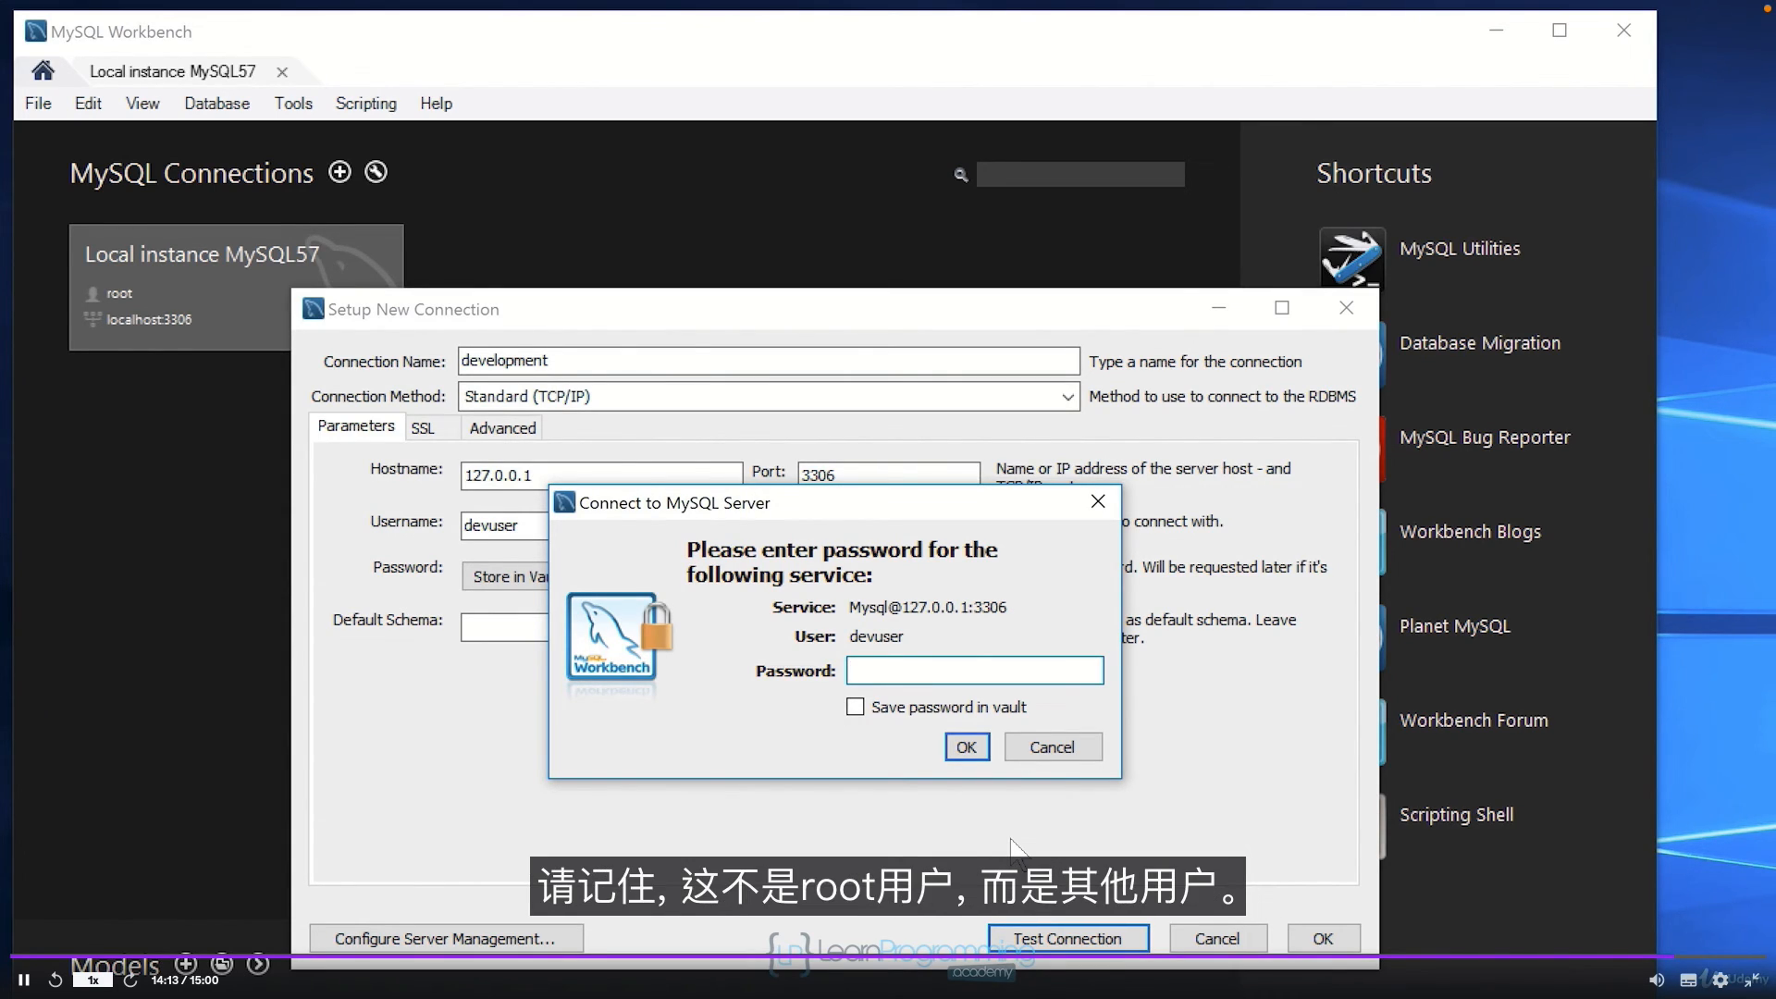
pyautogui.write('*****')
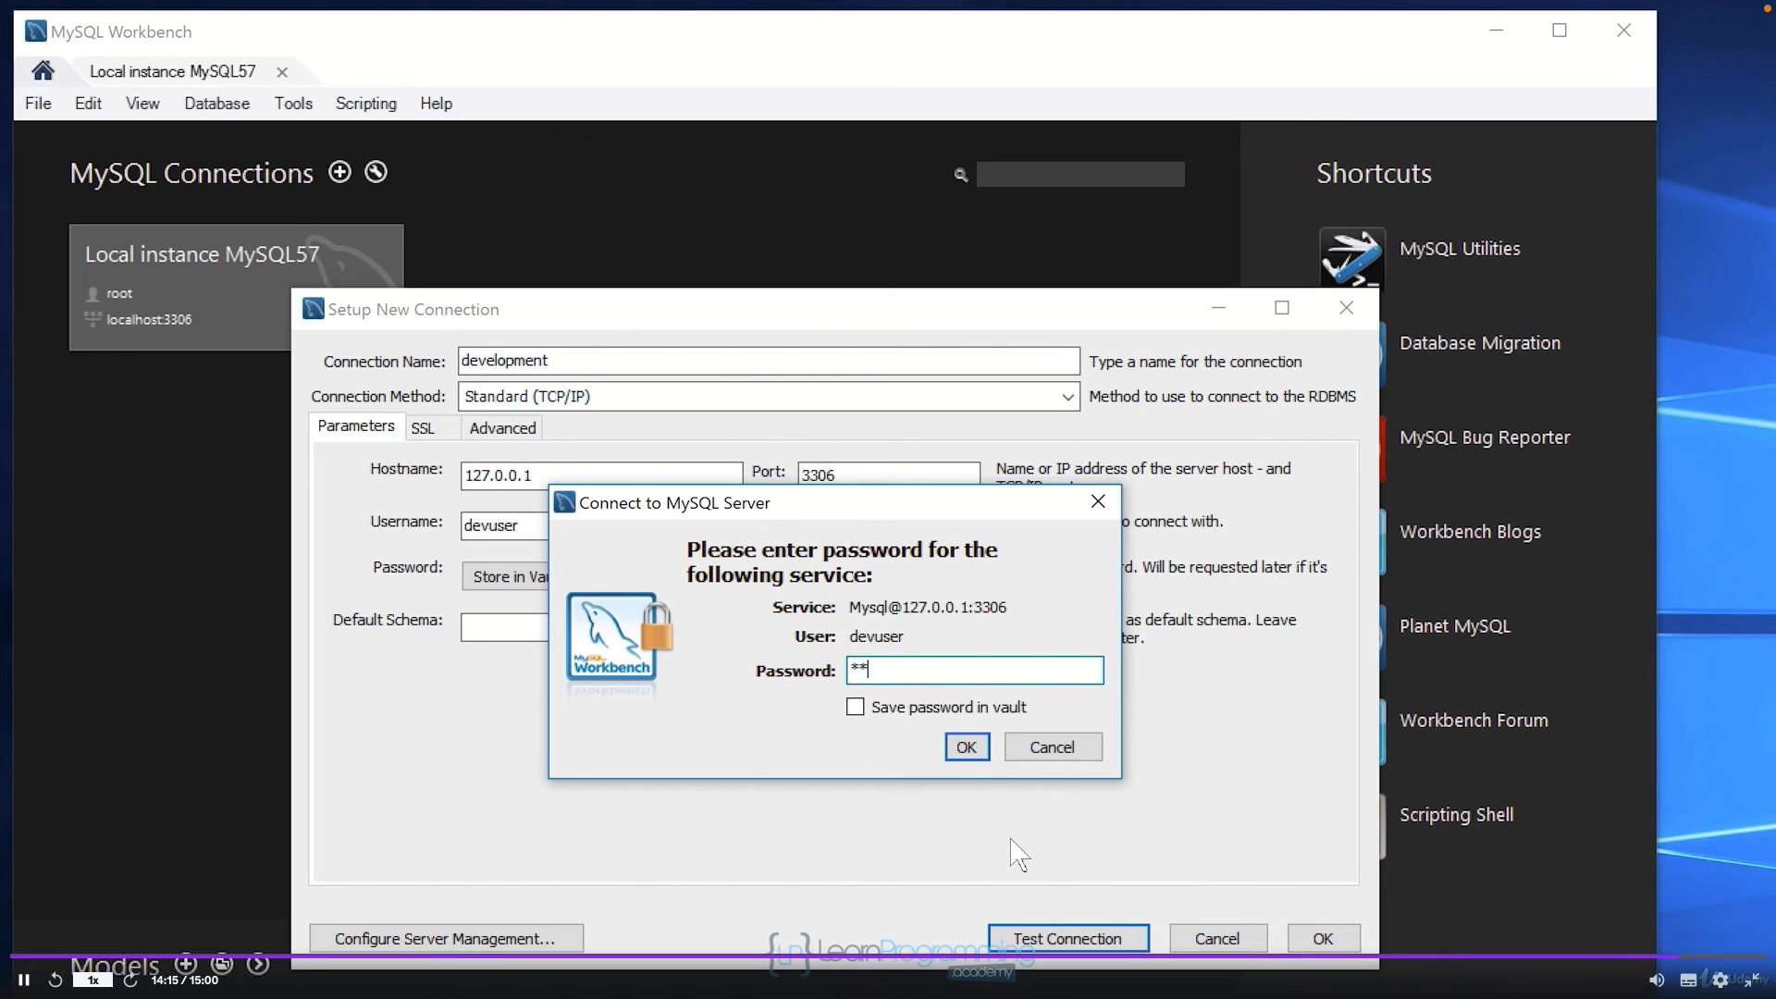
pyautogui.write('********')
pyautogui.click(967, 747)
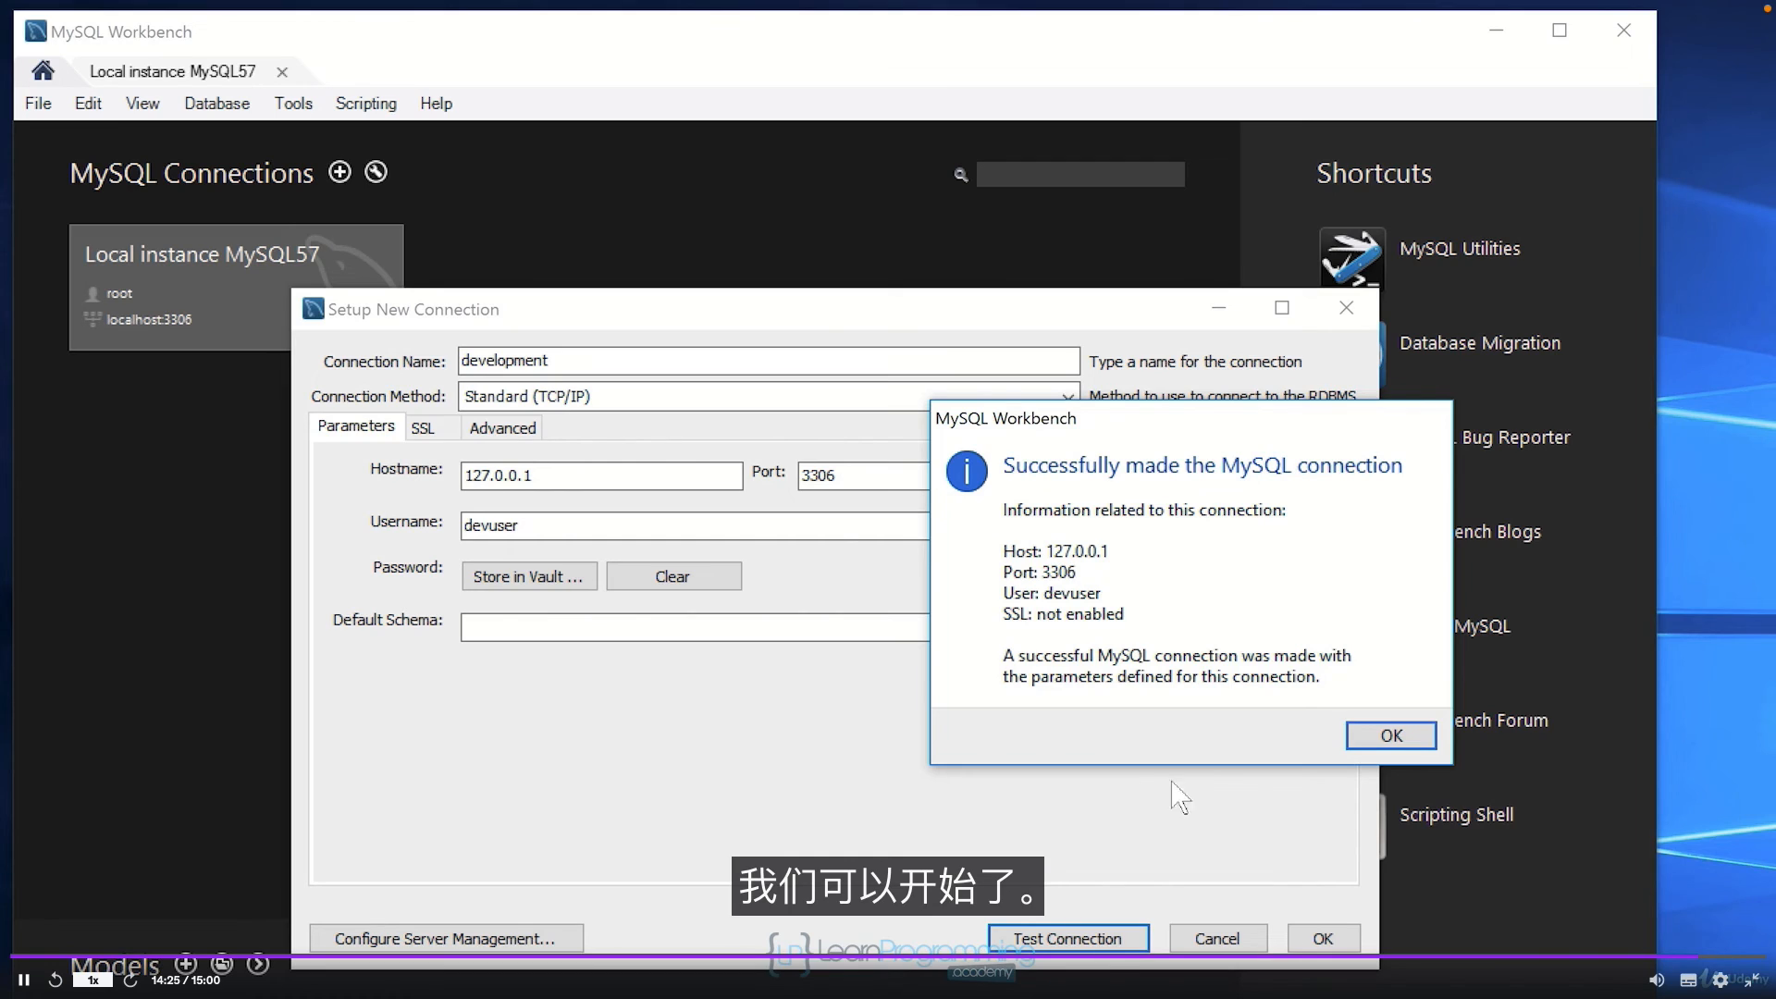
pyautogui.click(1379, 735)
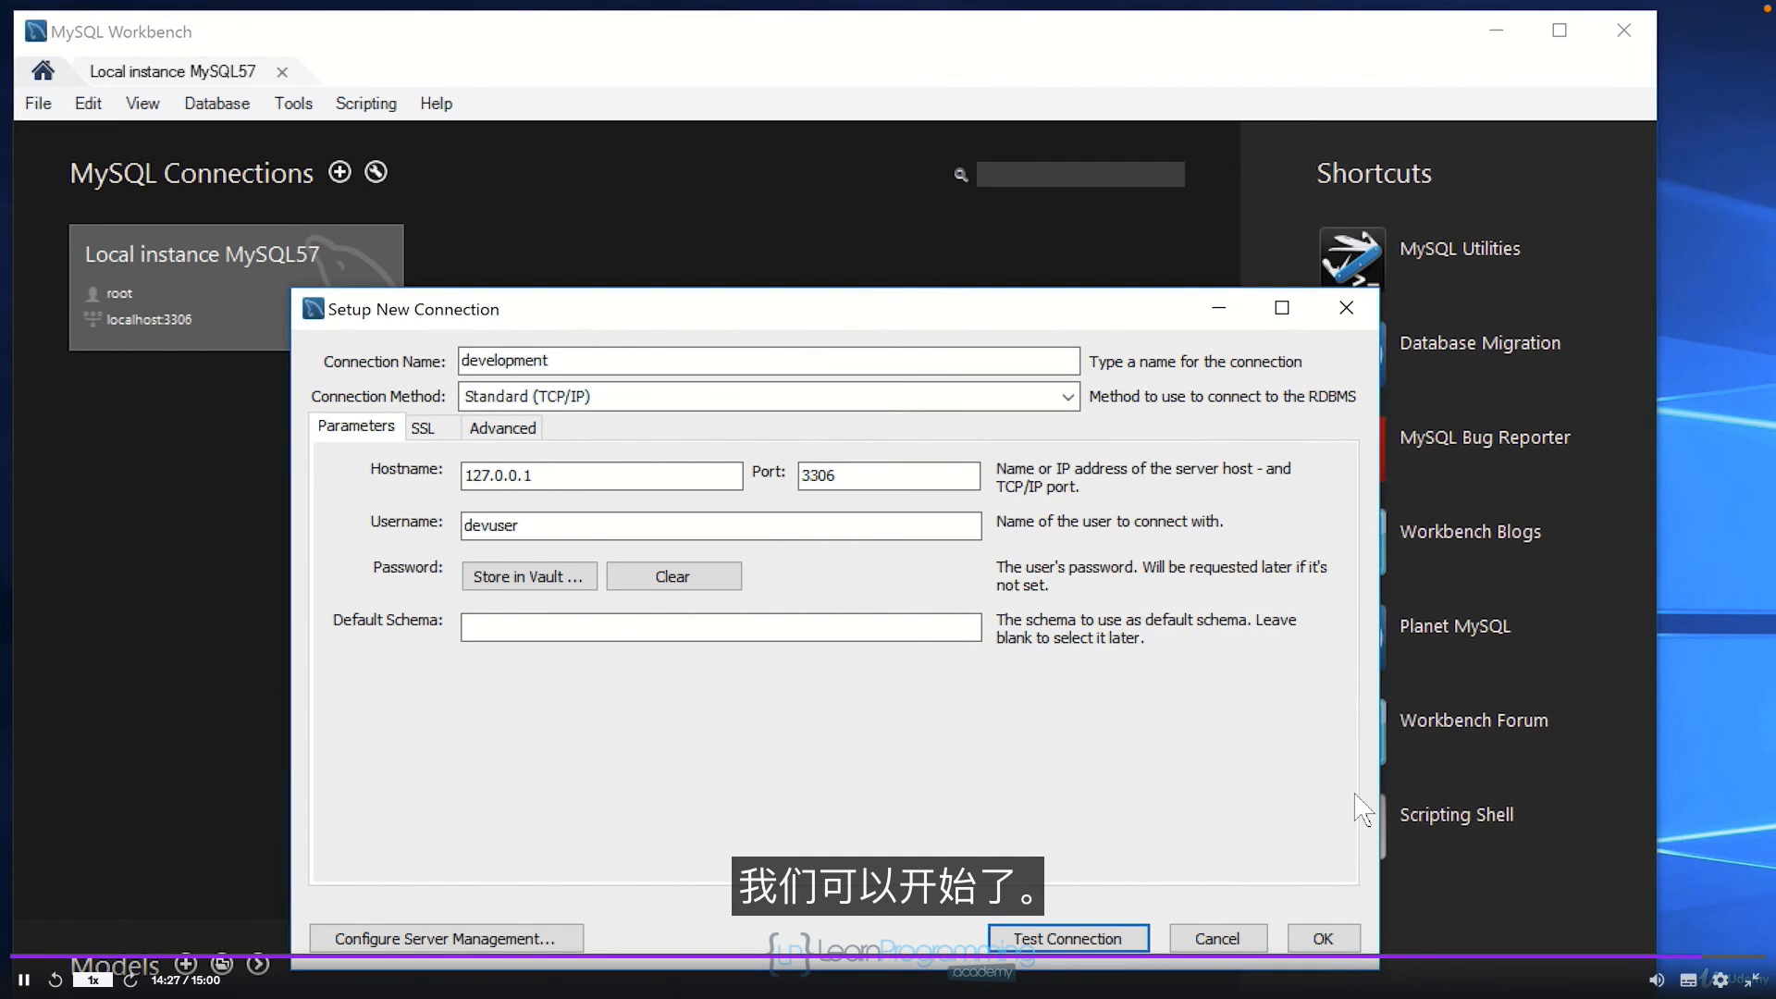
# Step: Save the development connection so its tile appears beside Local instance MySQL57
pyautogui.click(1323, 939)
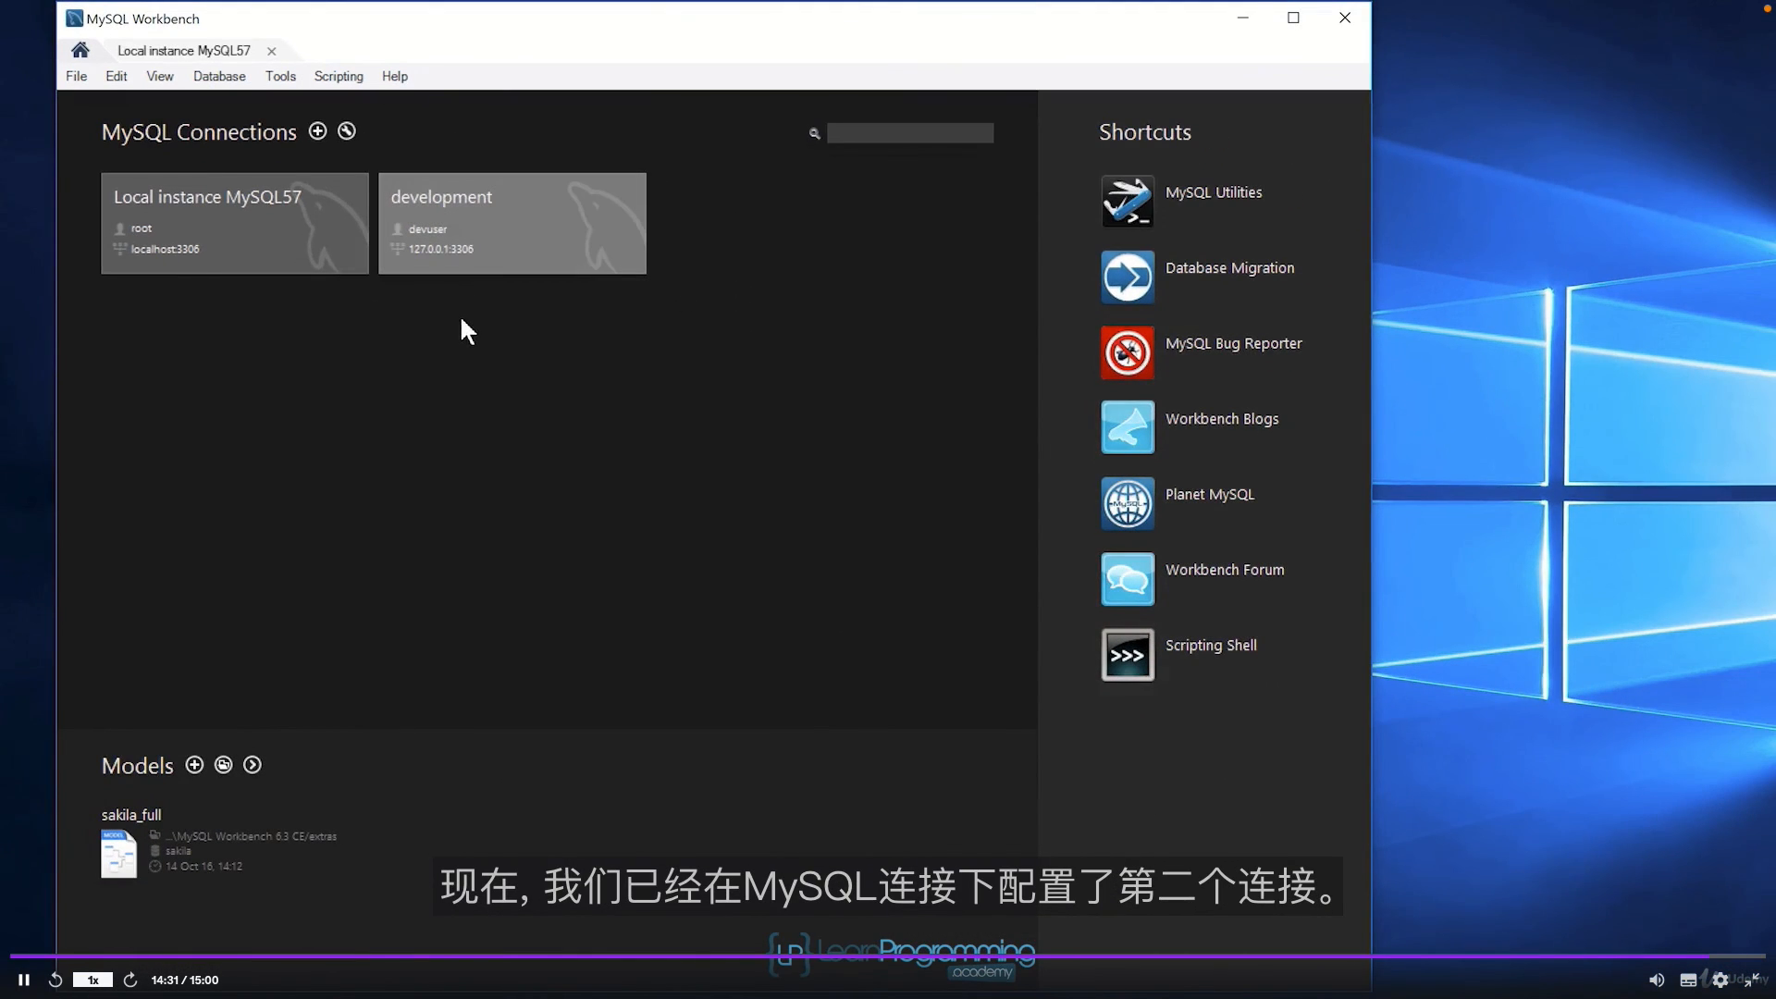